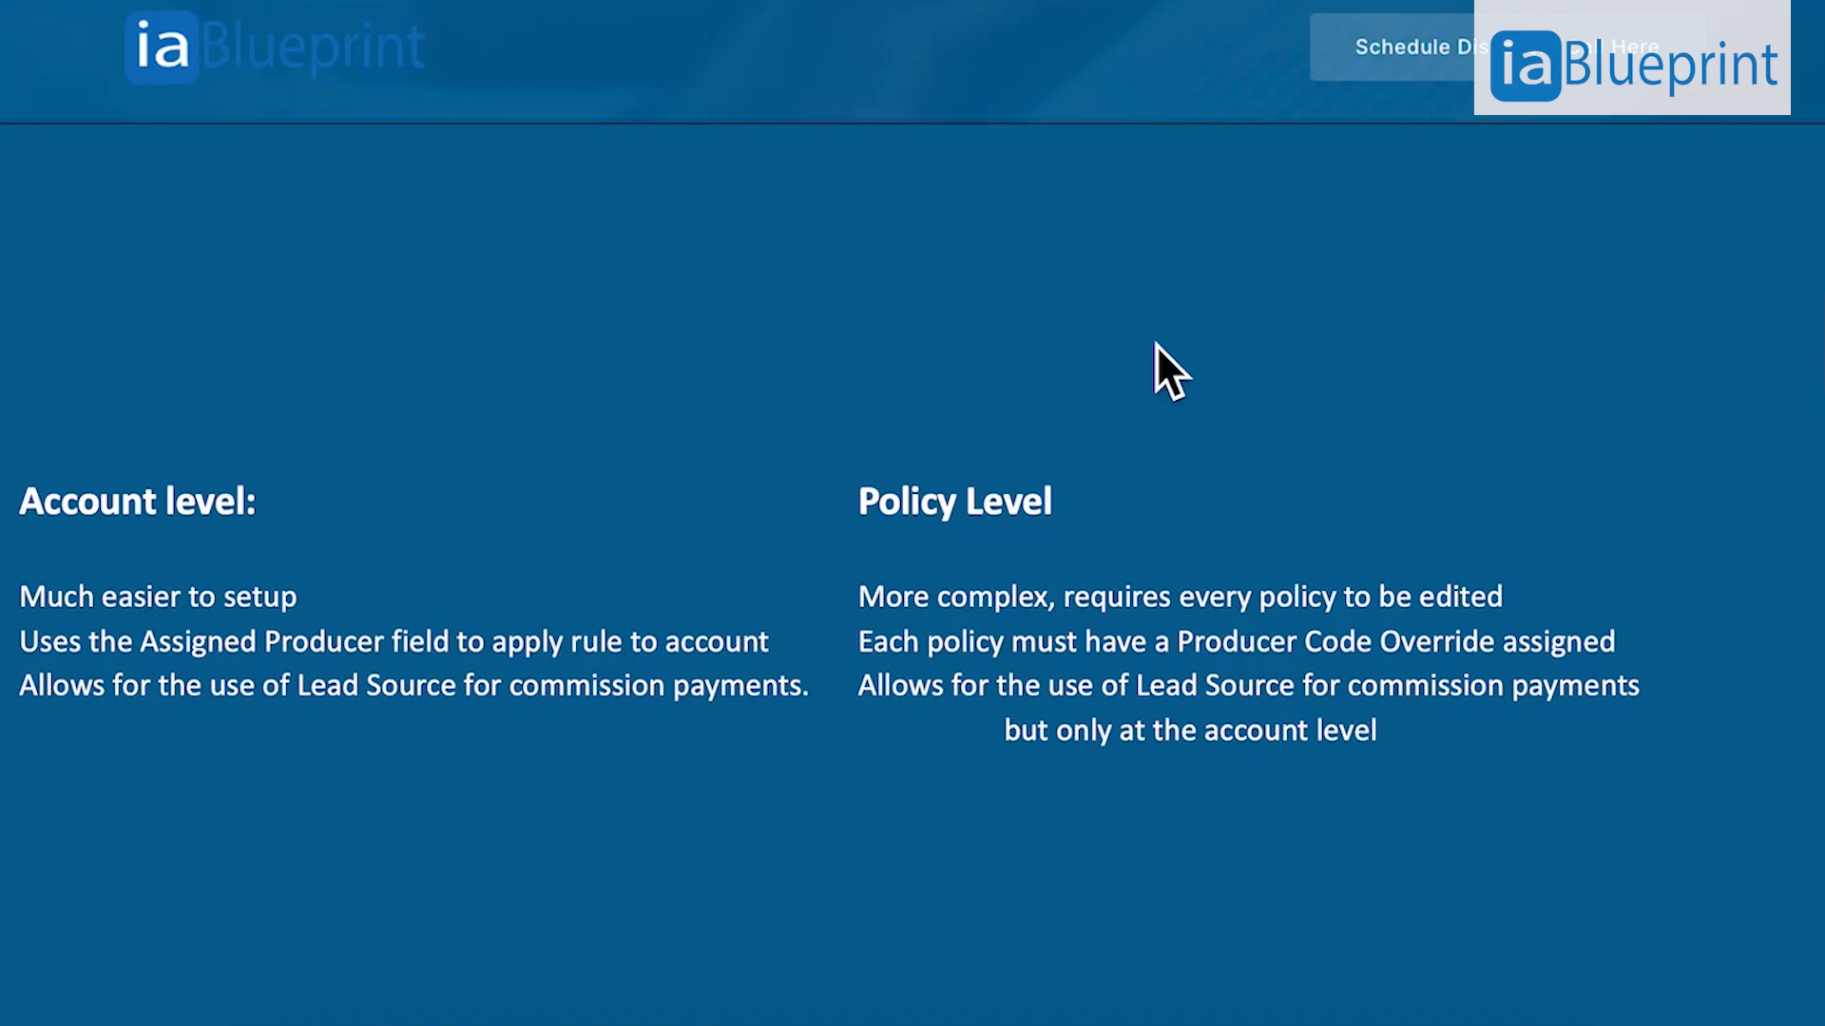
Switch to EZLynx and assign the test agency's user as the Assigned Producer in the Mice and Men Farms account's lead info.
key(ctrl+Right)
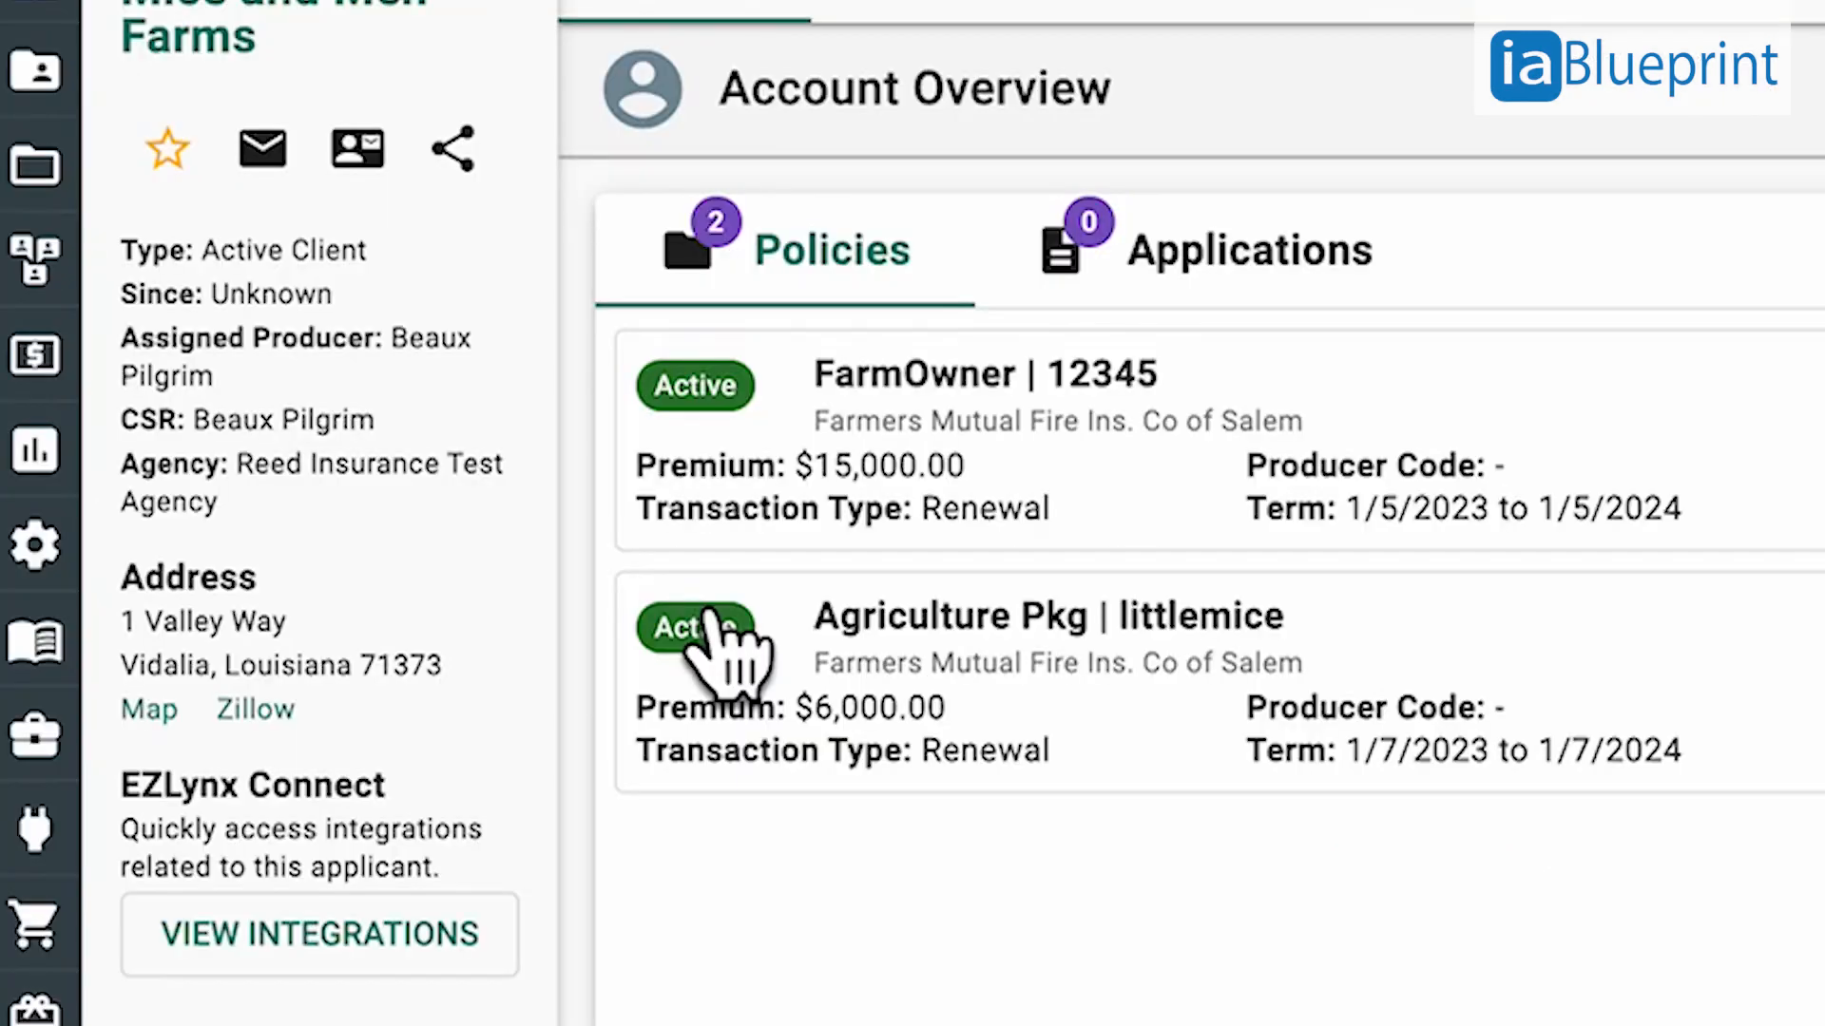
triple_click(141, 352)
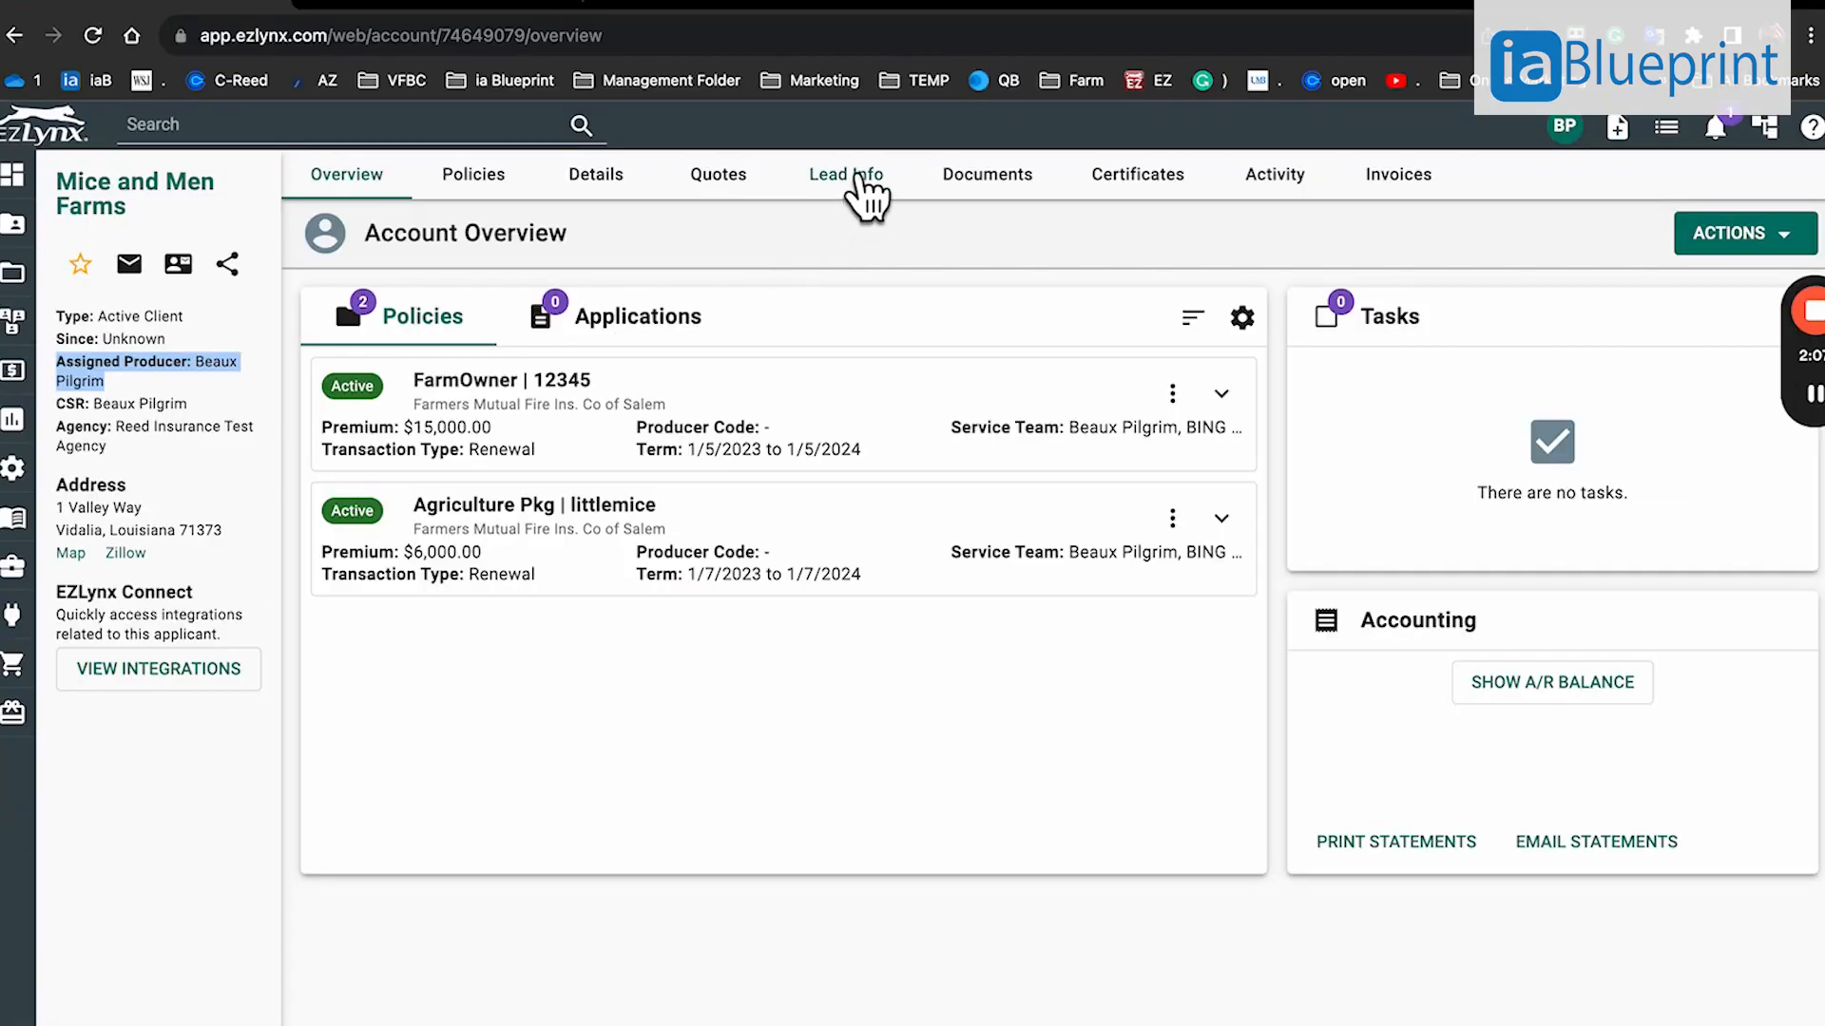
click(849, 193)
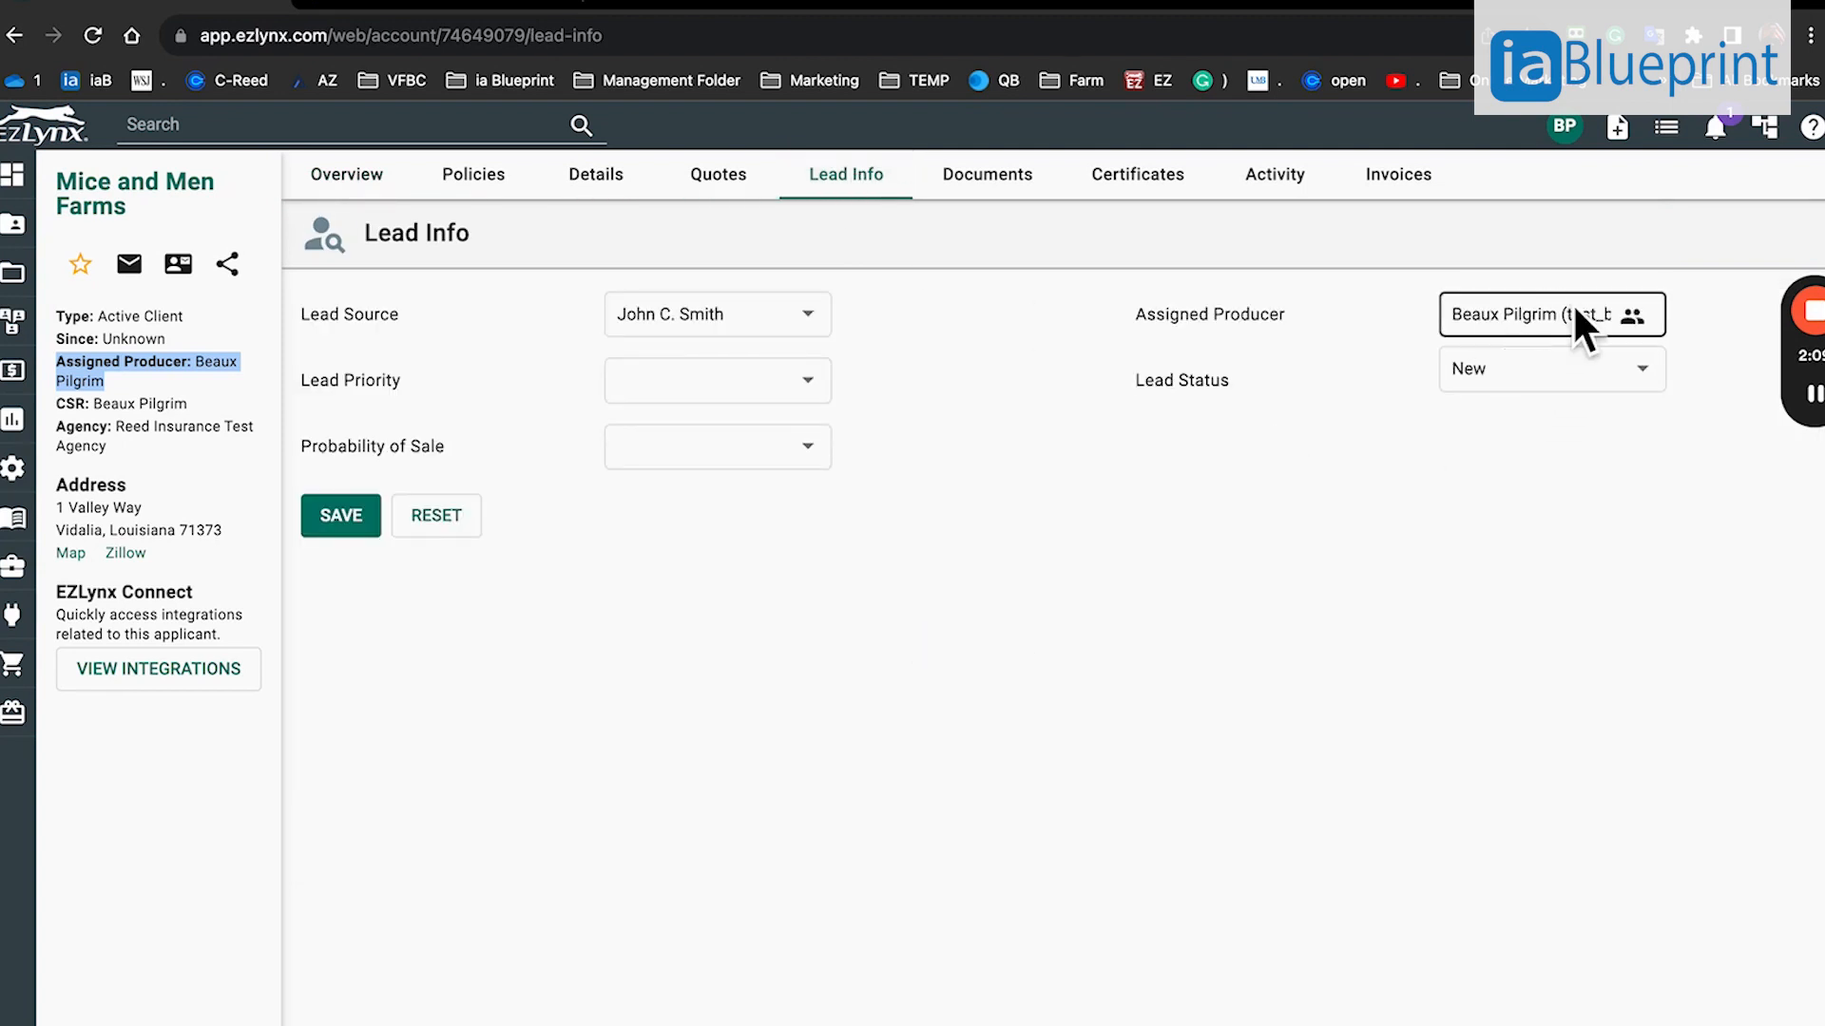
click(1631, 316)
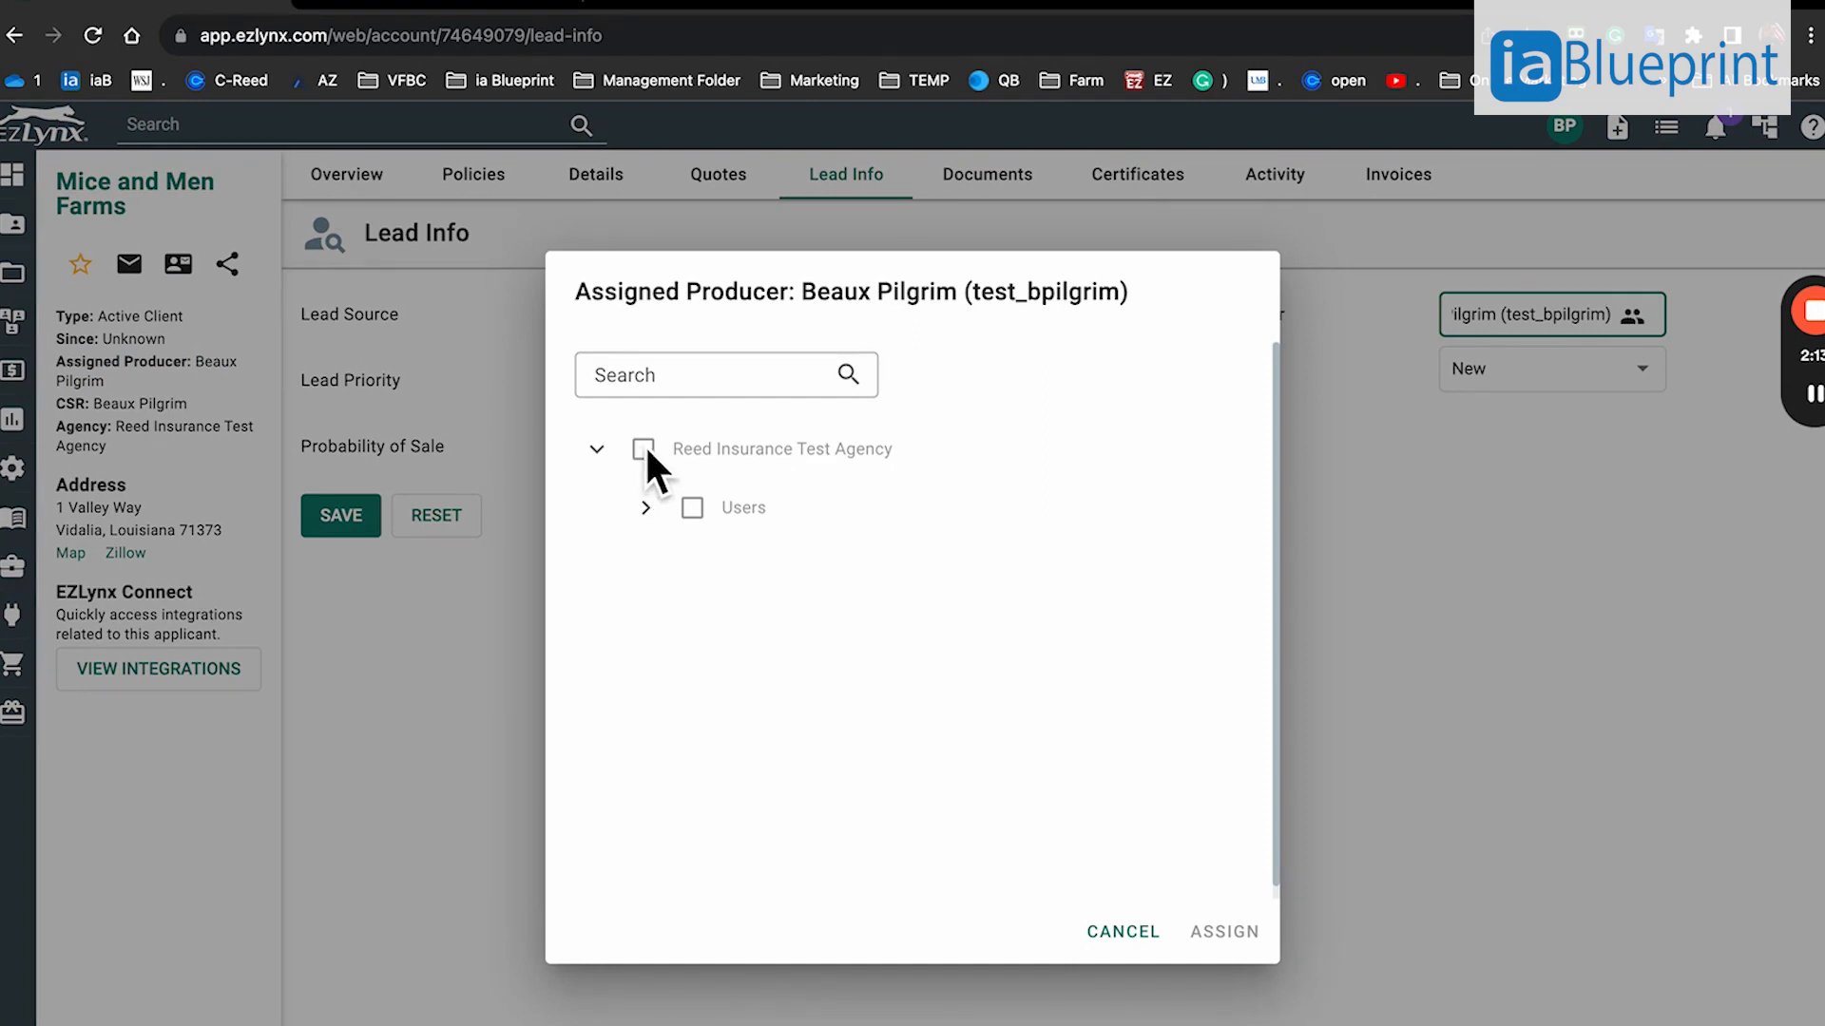
click(646, 509)
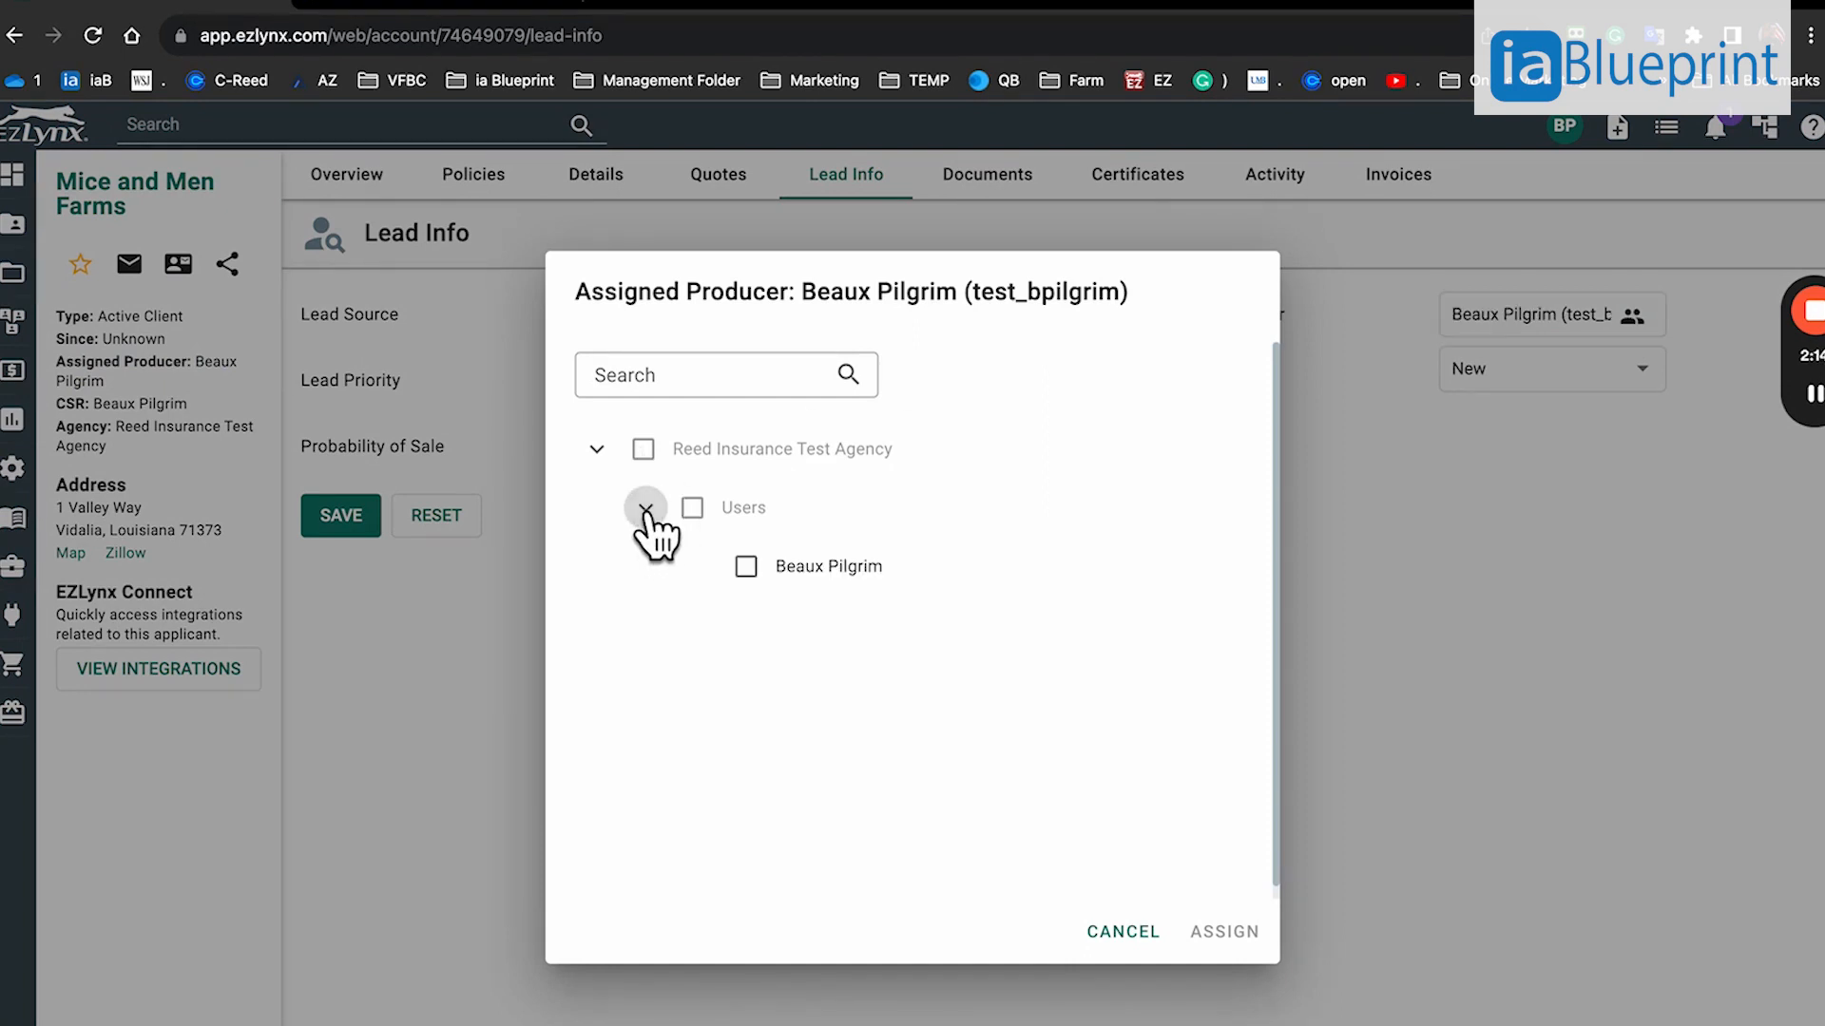
click(803, 575)
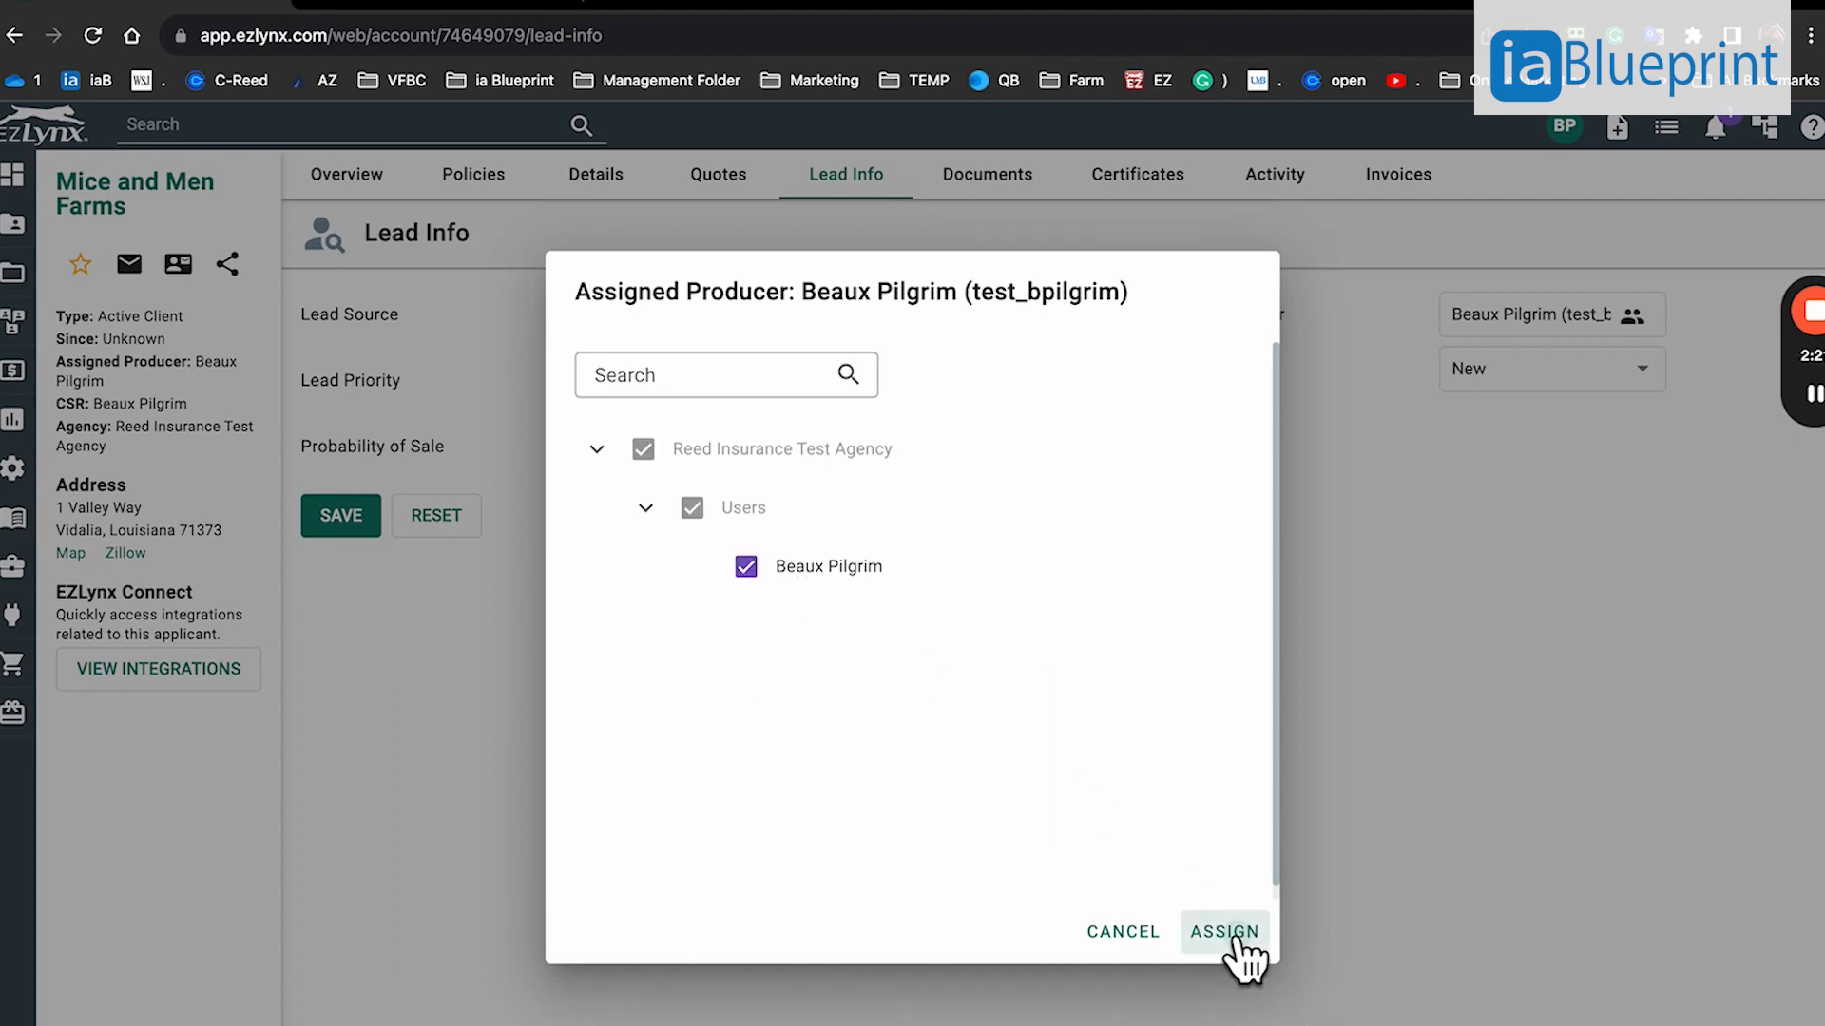
click(1234, 936)
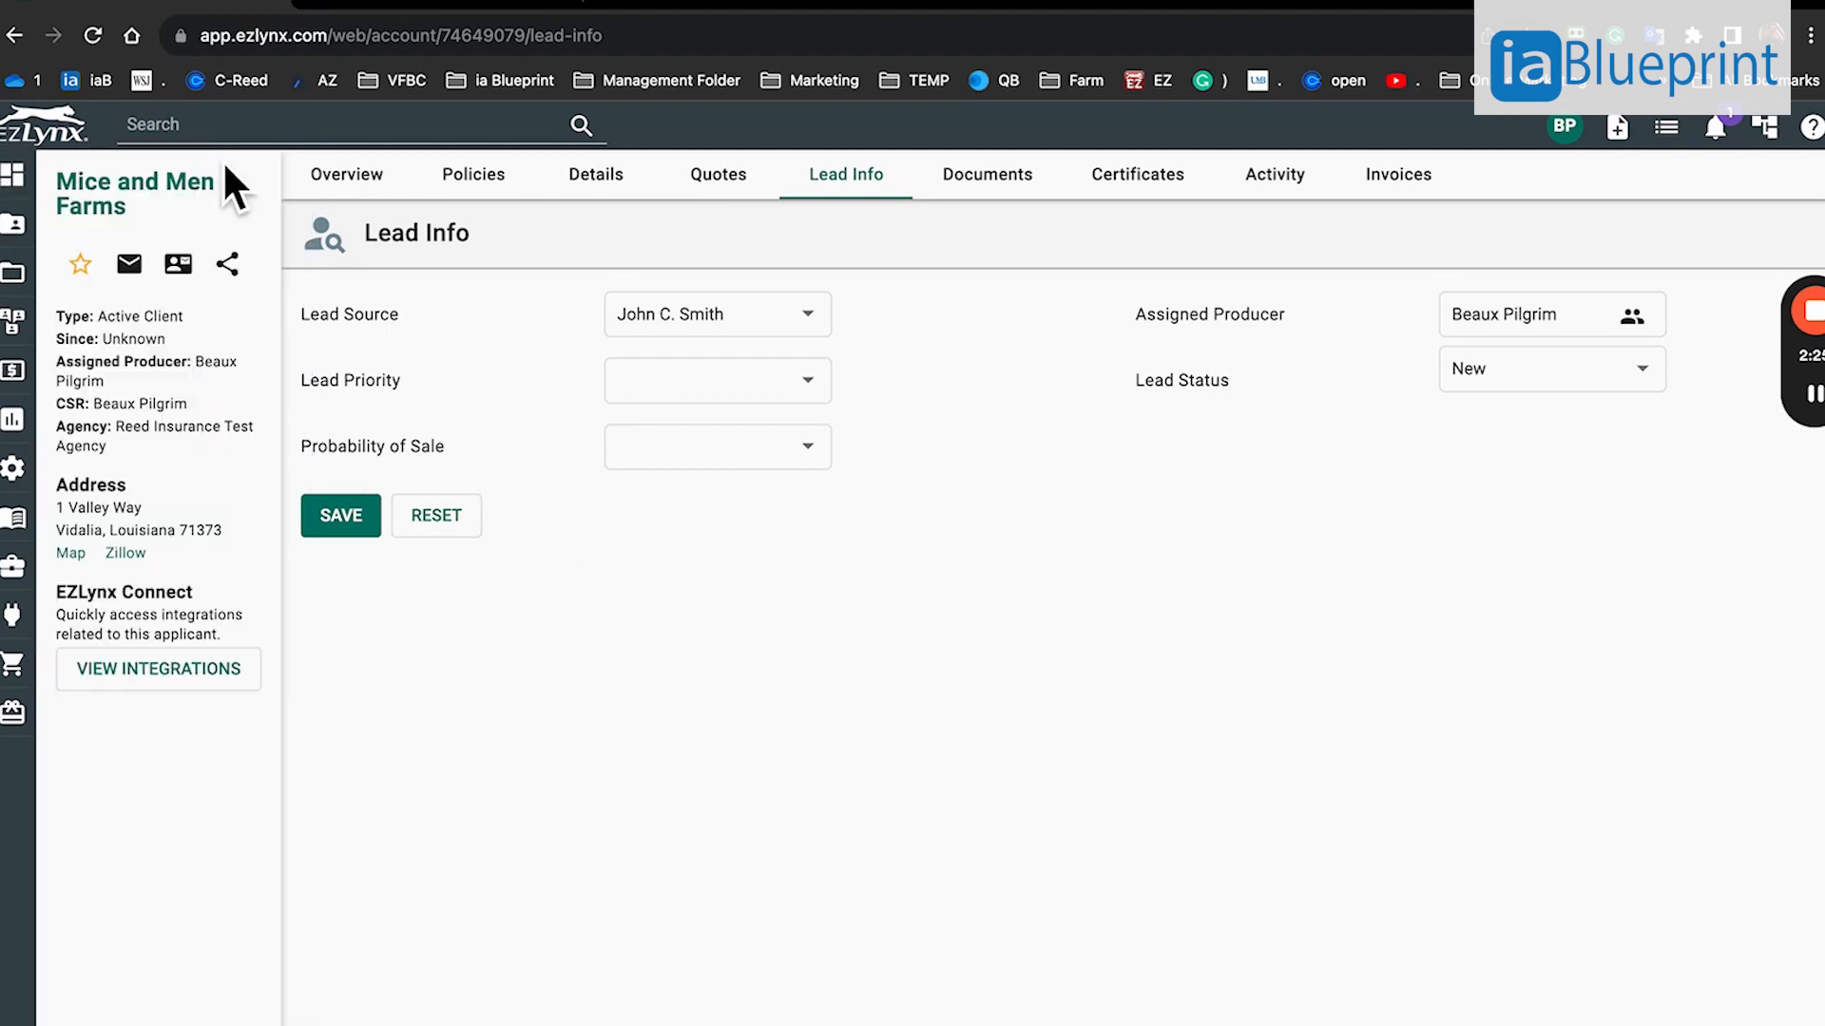
Open the FarmOwner policy from the account overview for editing and go to its Producer Code Override field.
click(343, 186)
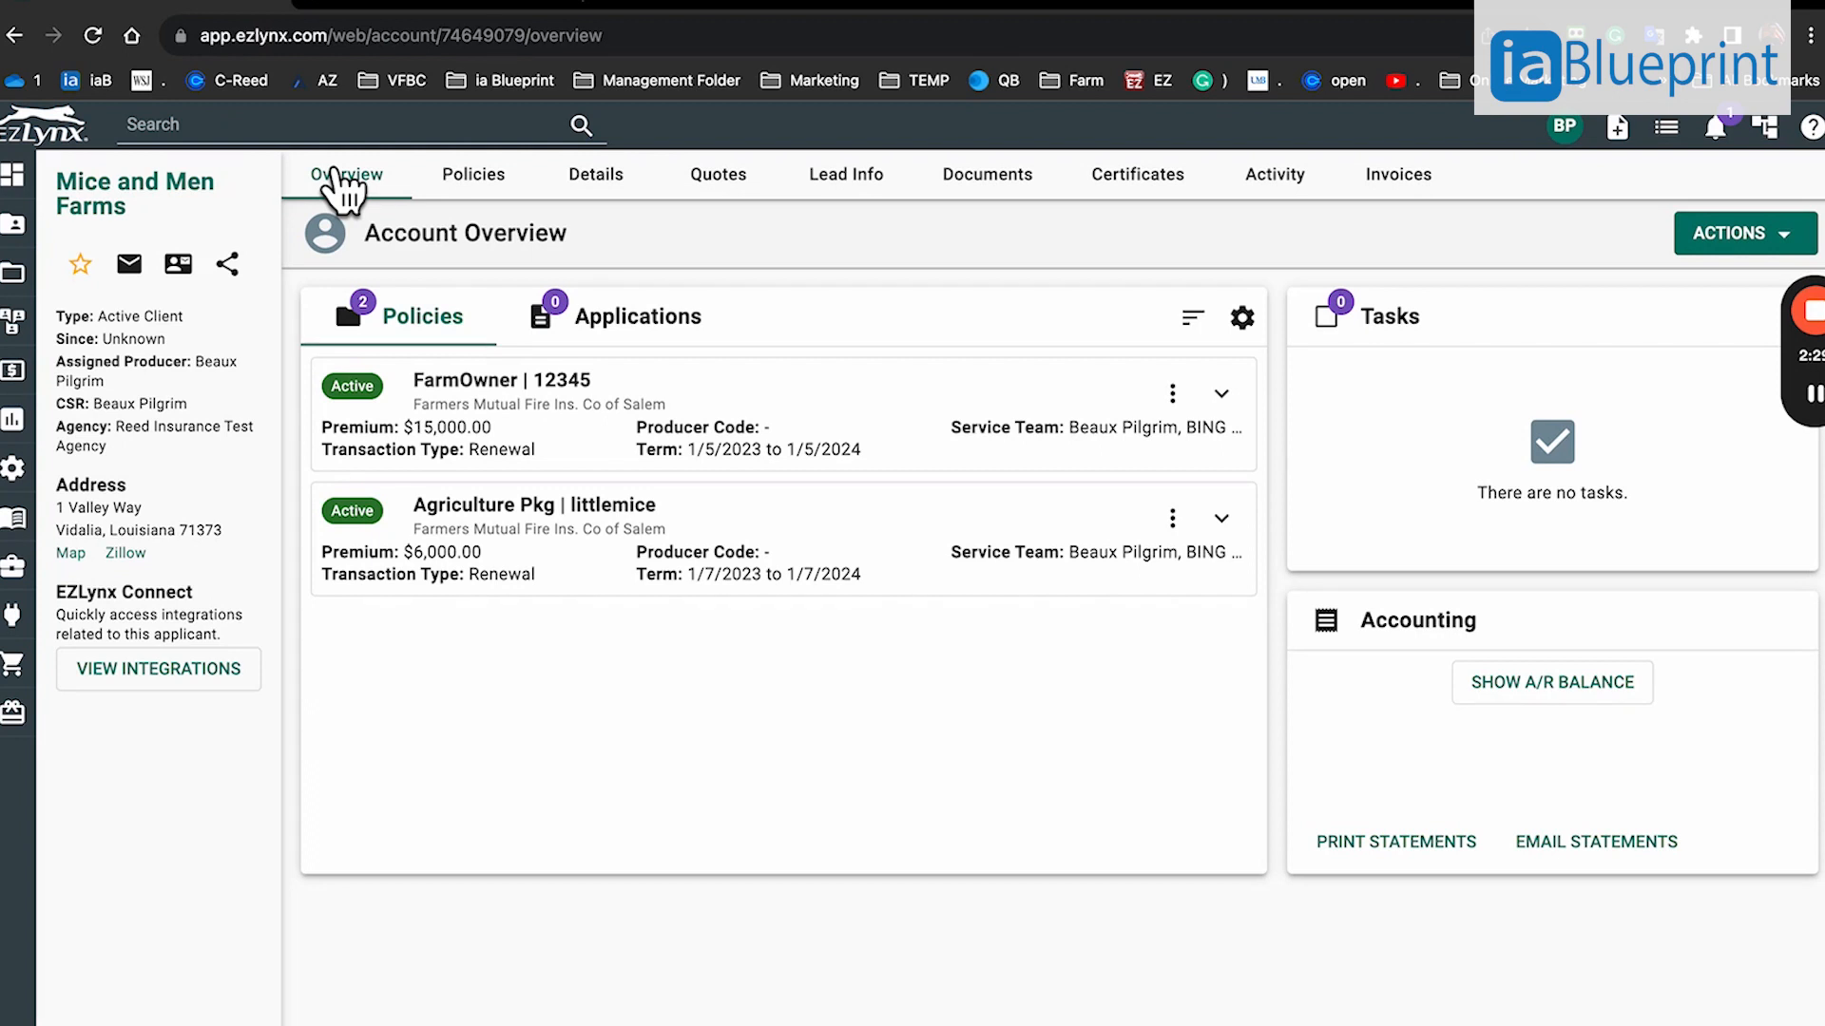
click(1173, 398)
click(1205, 461)
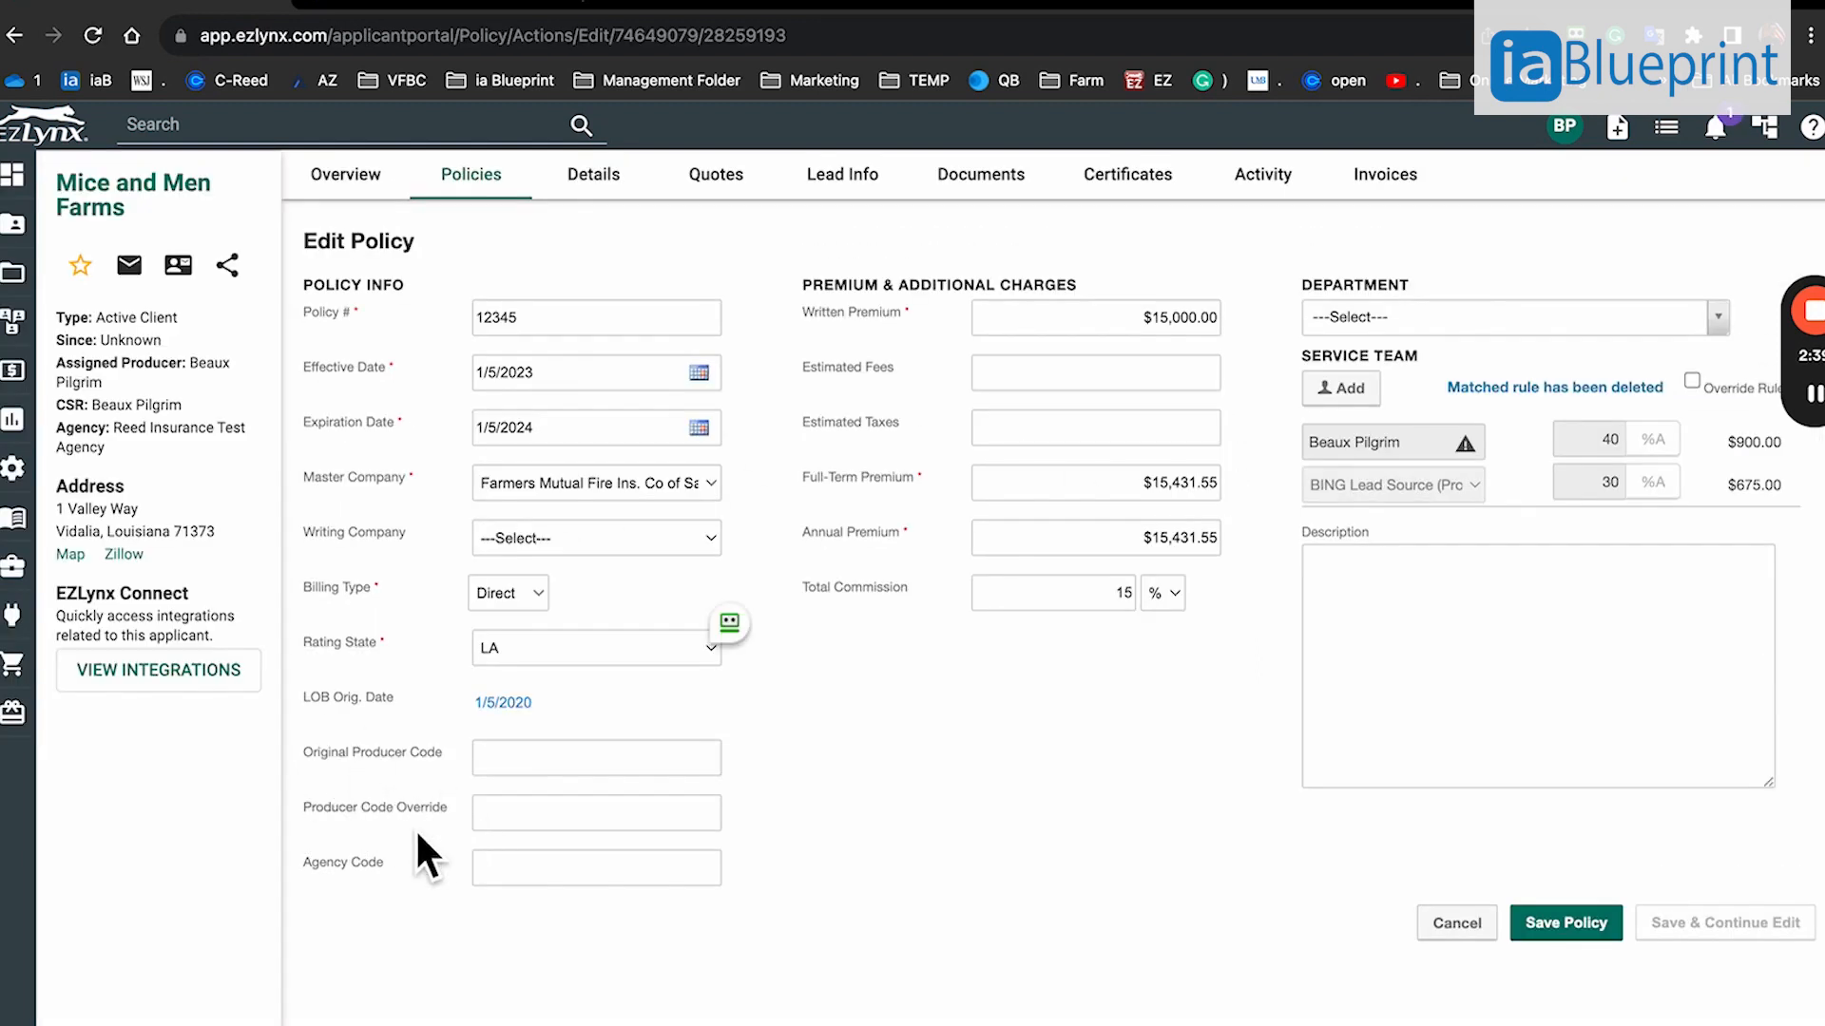
click(504, 815)
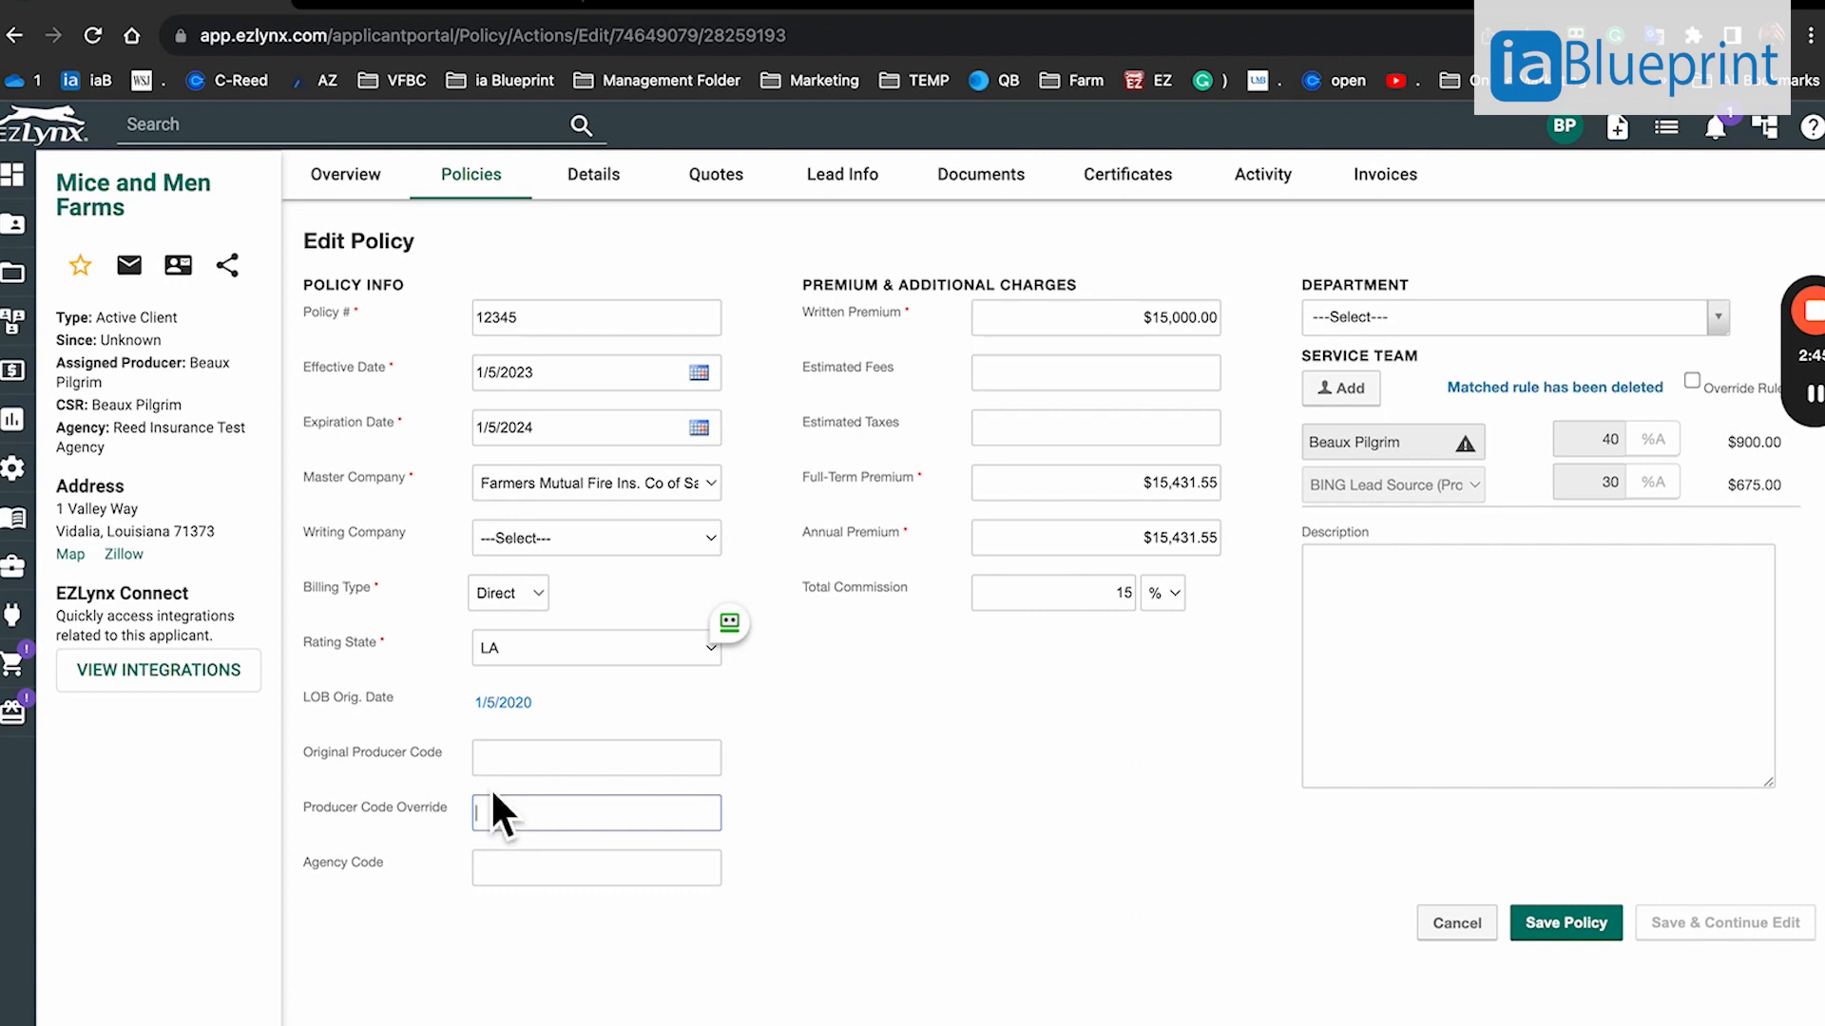
Look up the producer codes in the commissions service team mapping.
mouse_move(17, 281)
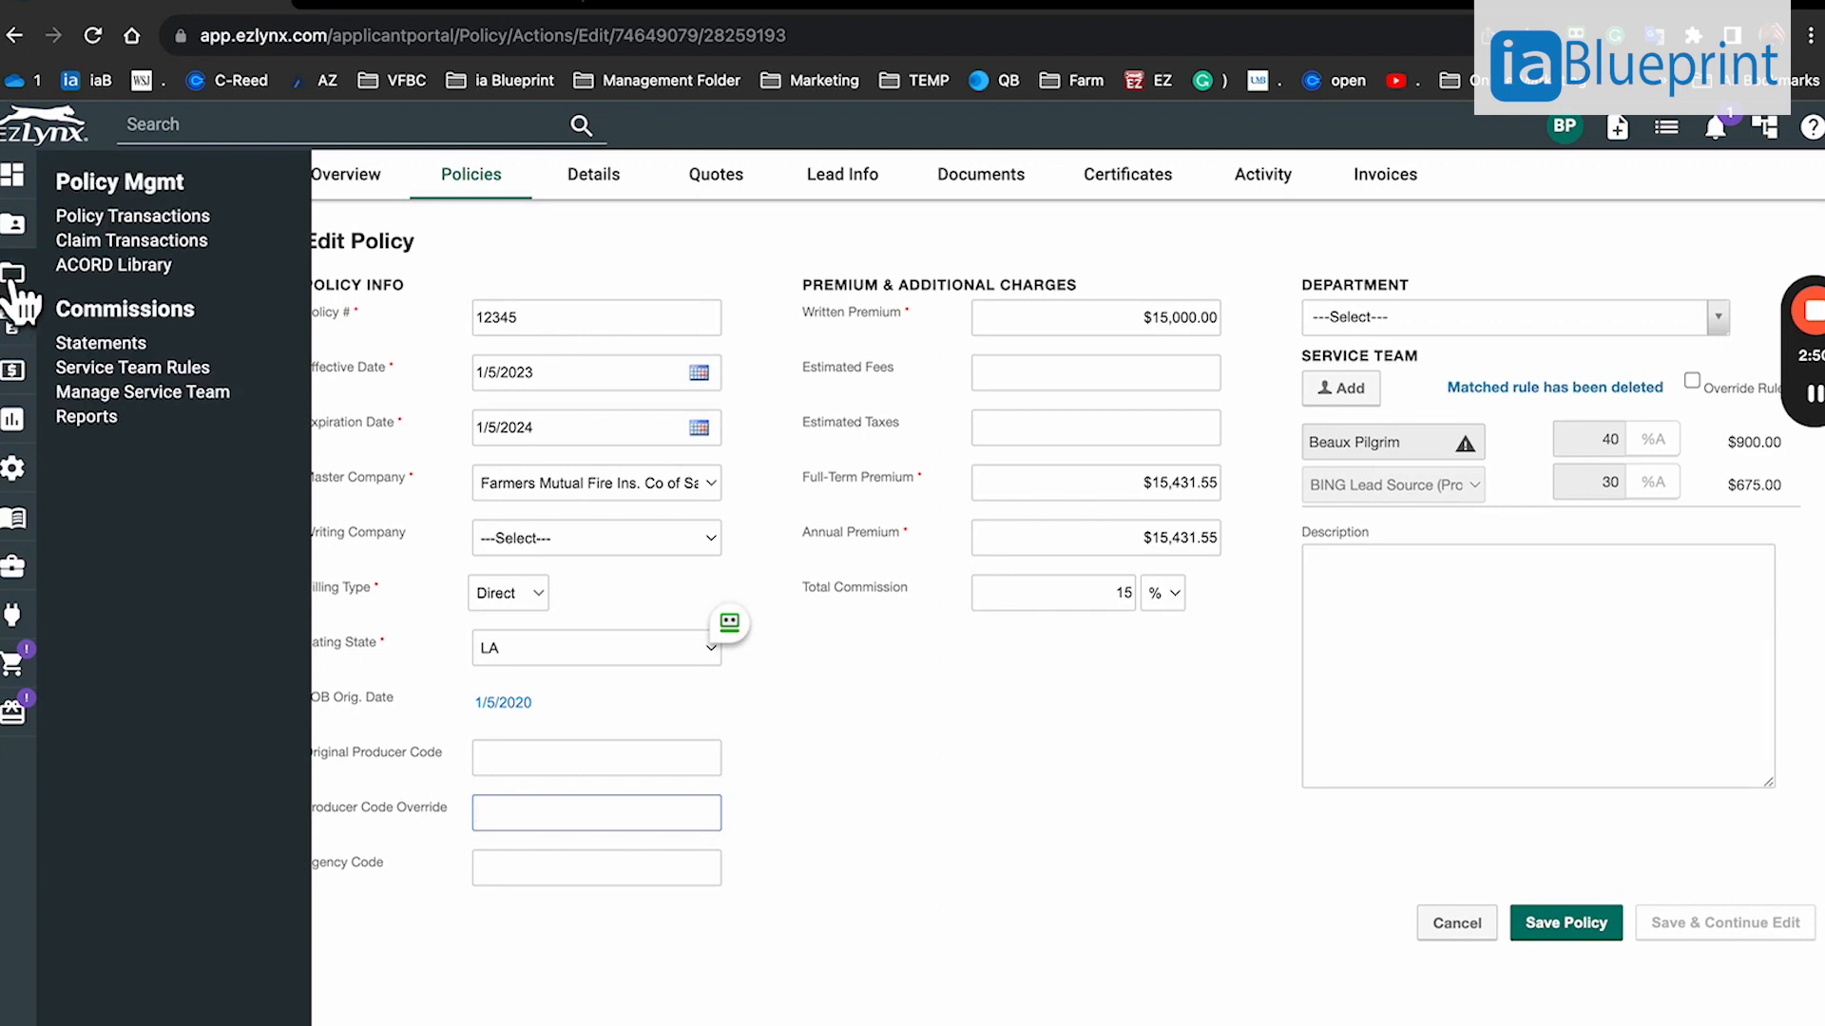
click(143, 392)
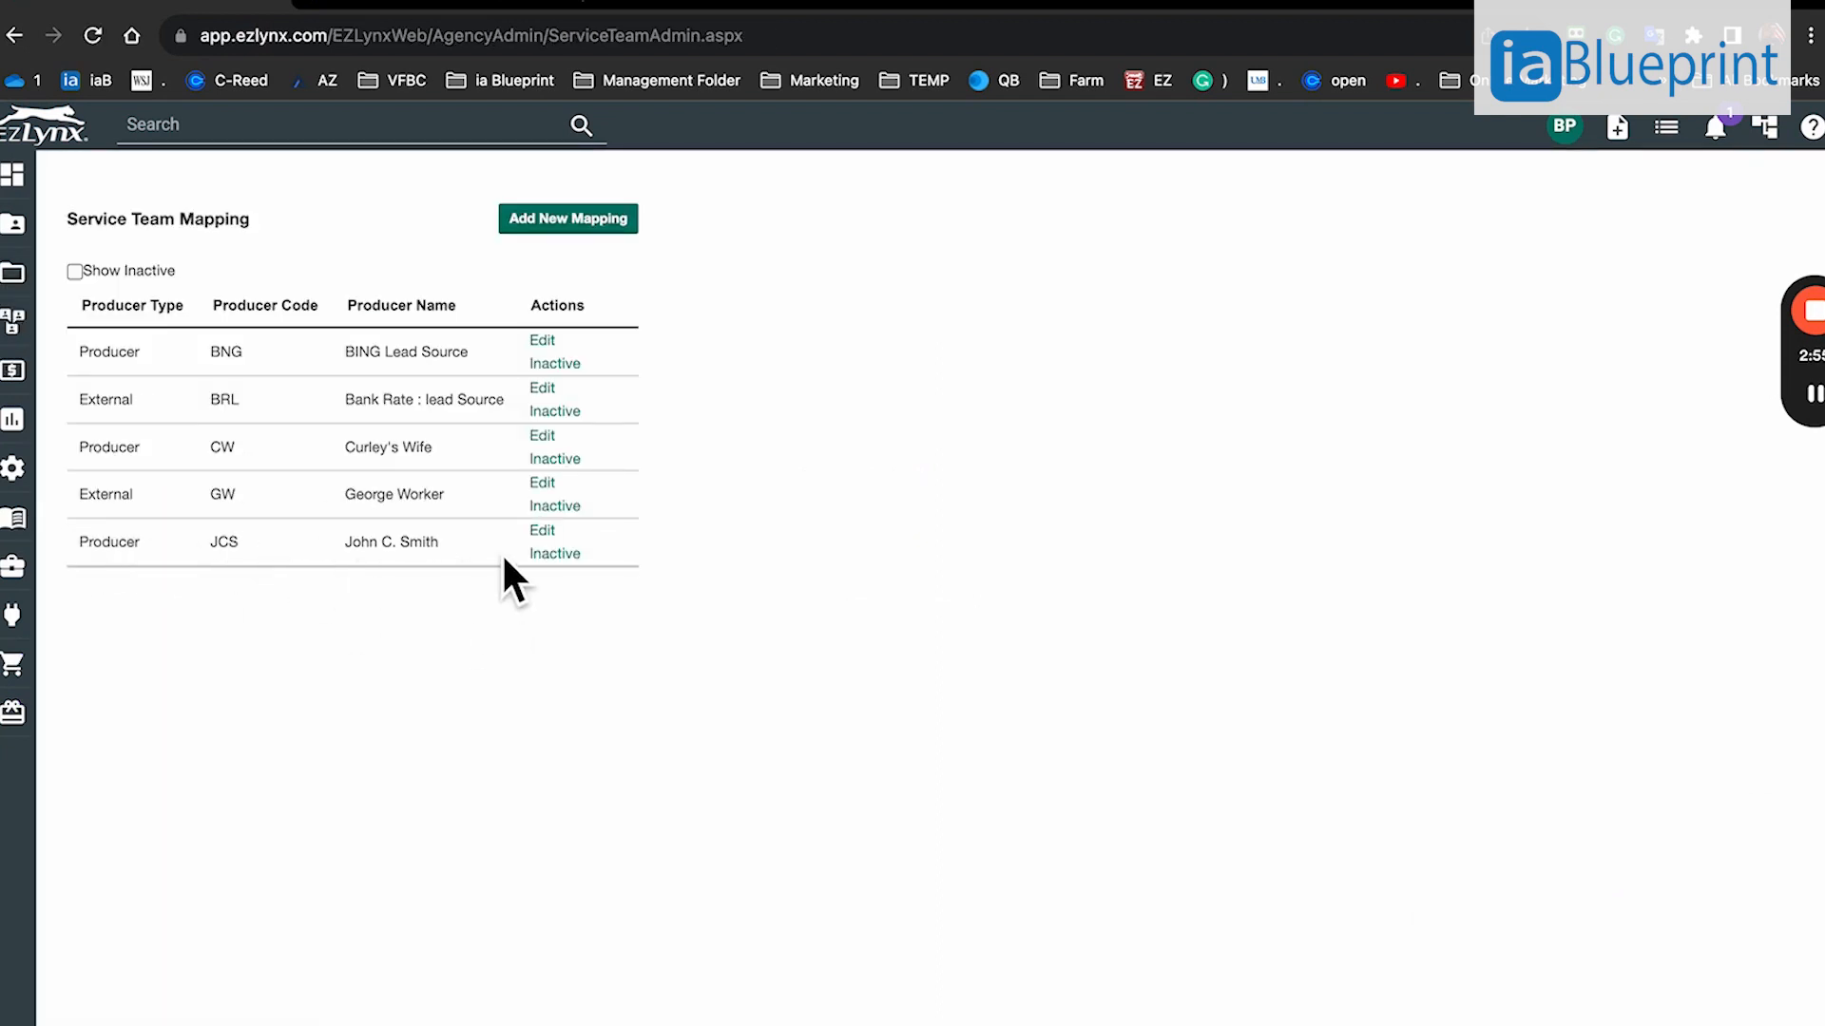
mouse_move(61, 169)
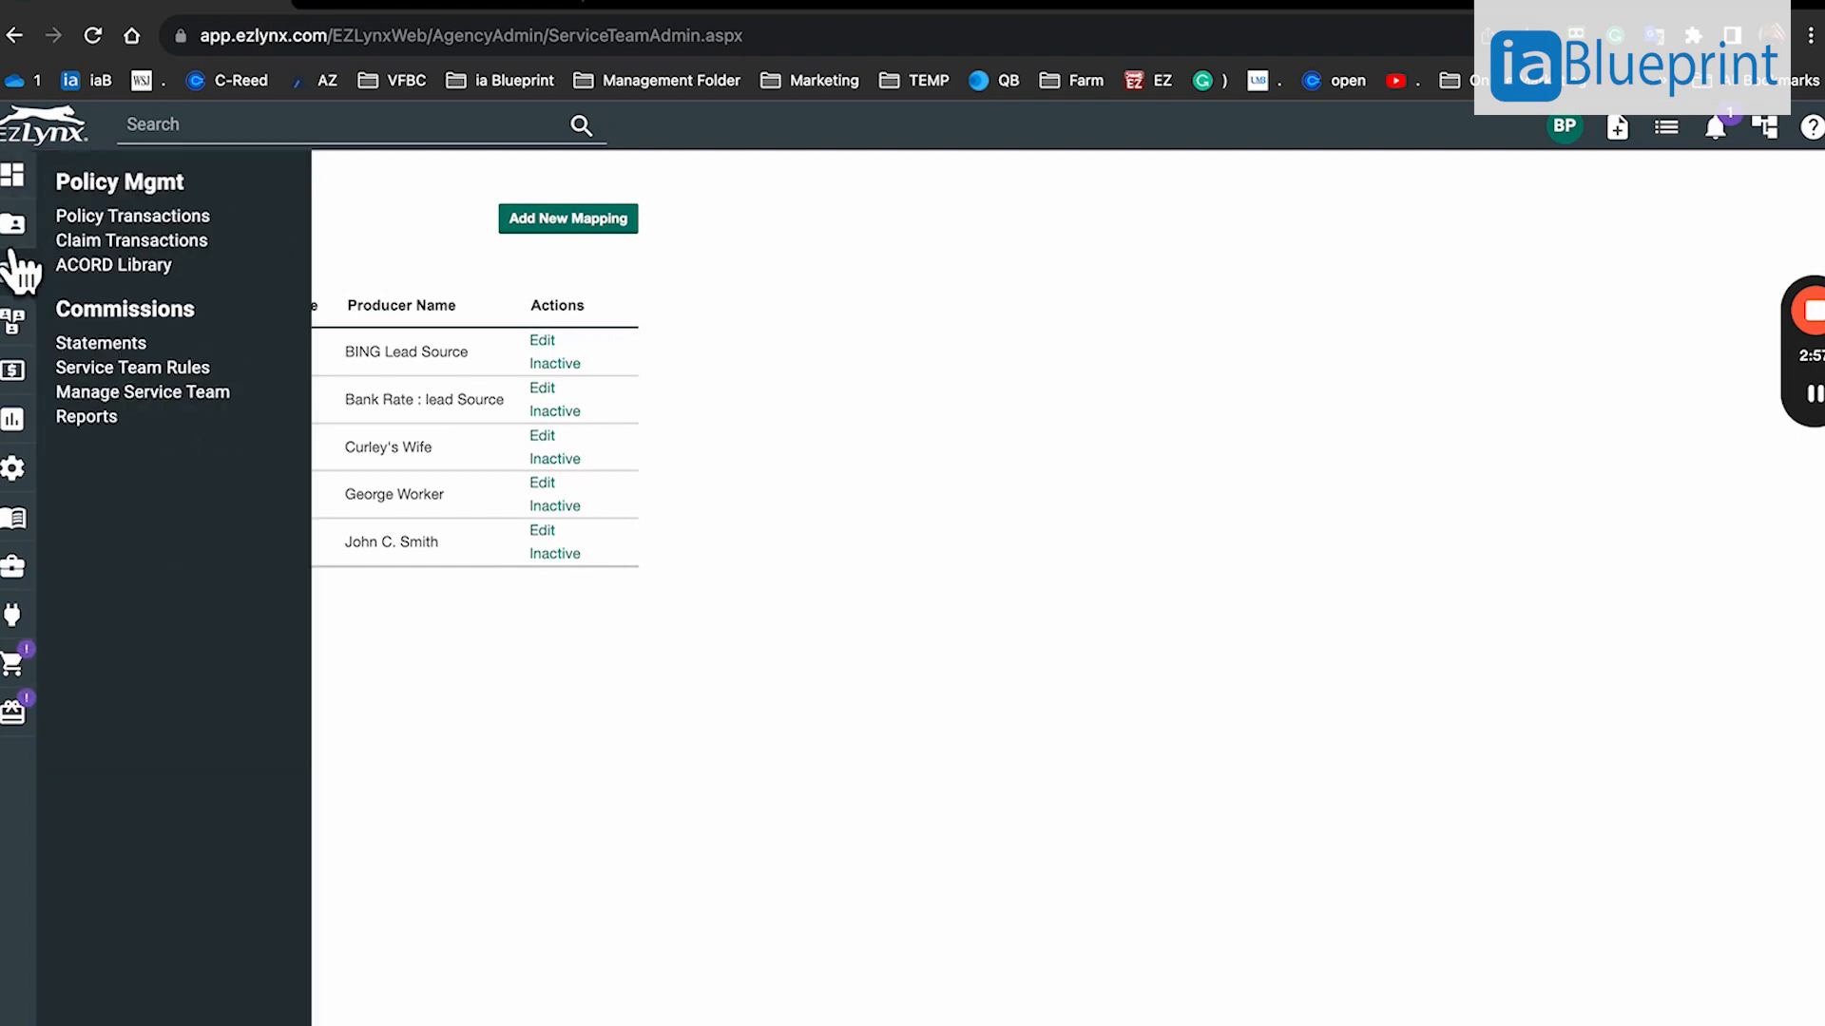
click(93, 393)
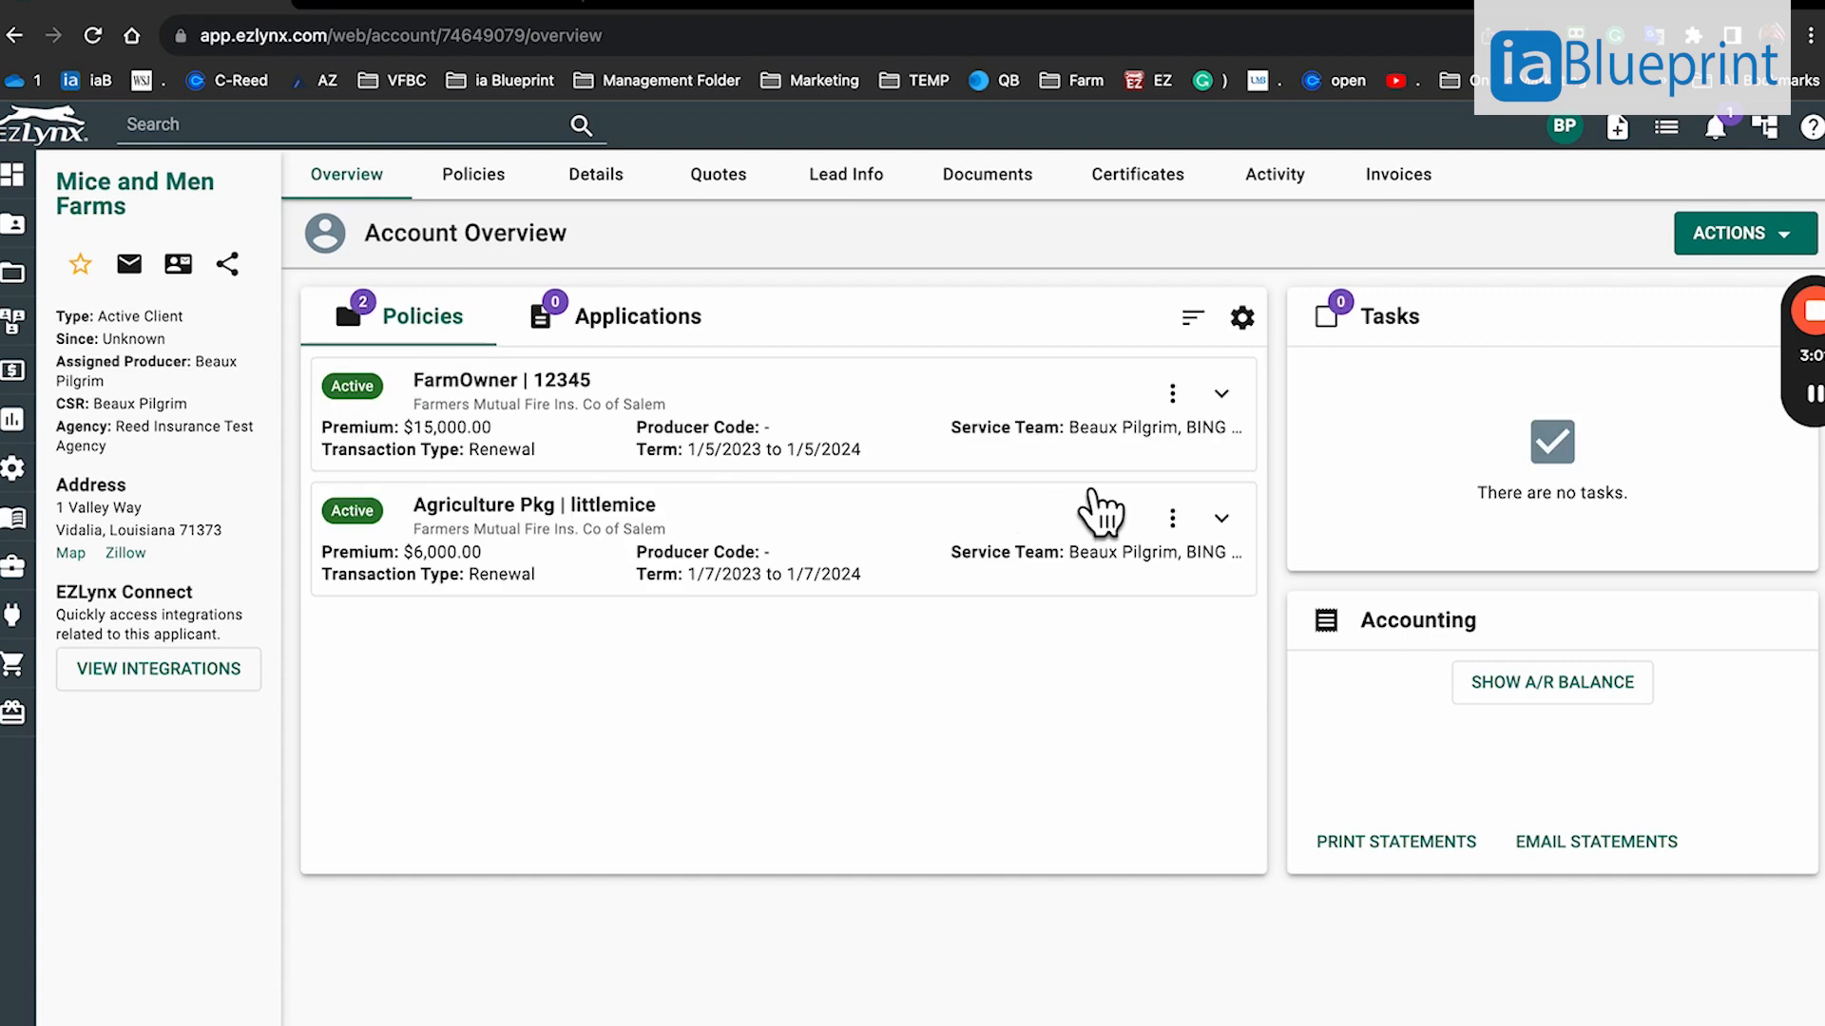
Open the account's FarmOwner policy for editing and apply the Producer Code Override jcs.
click(1172, 393)
click(1164, 453)
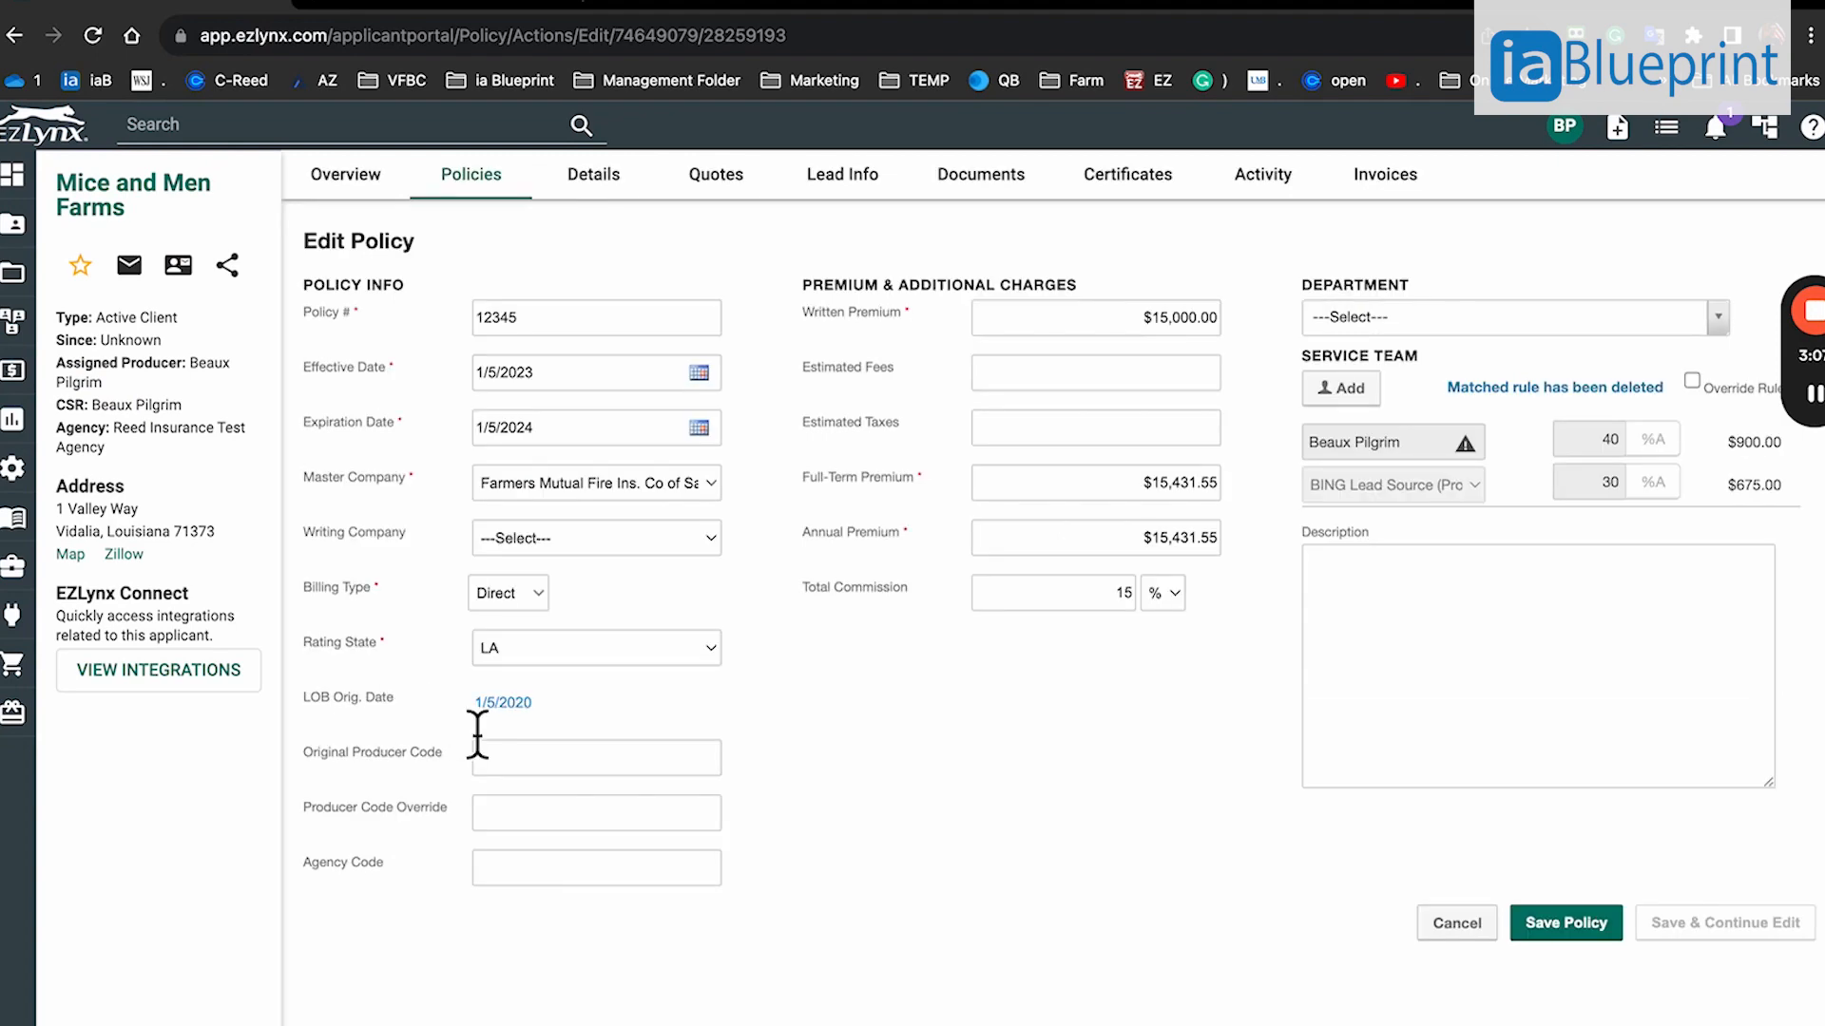
click(524, 816)
text(jd)
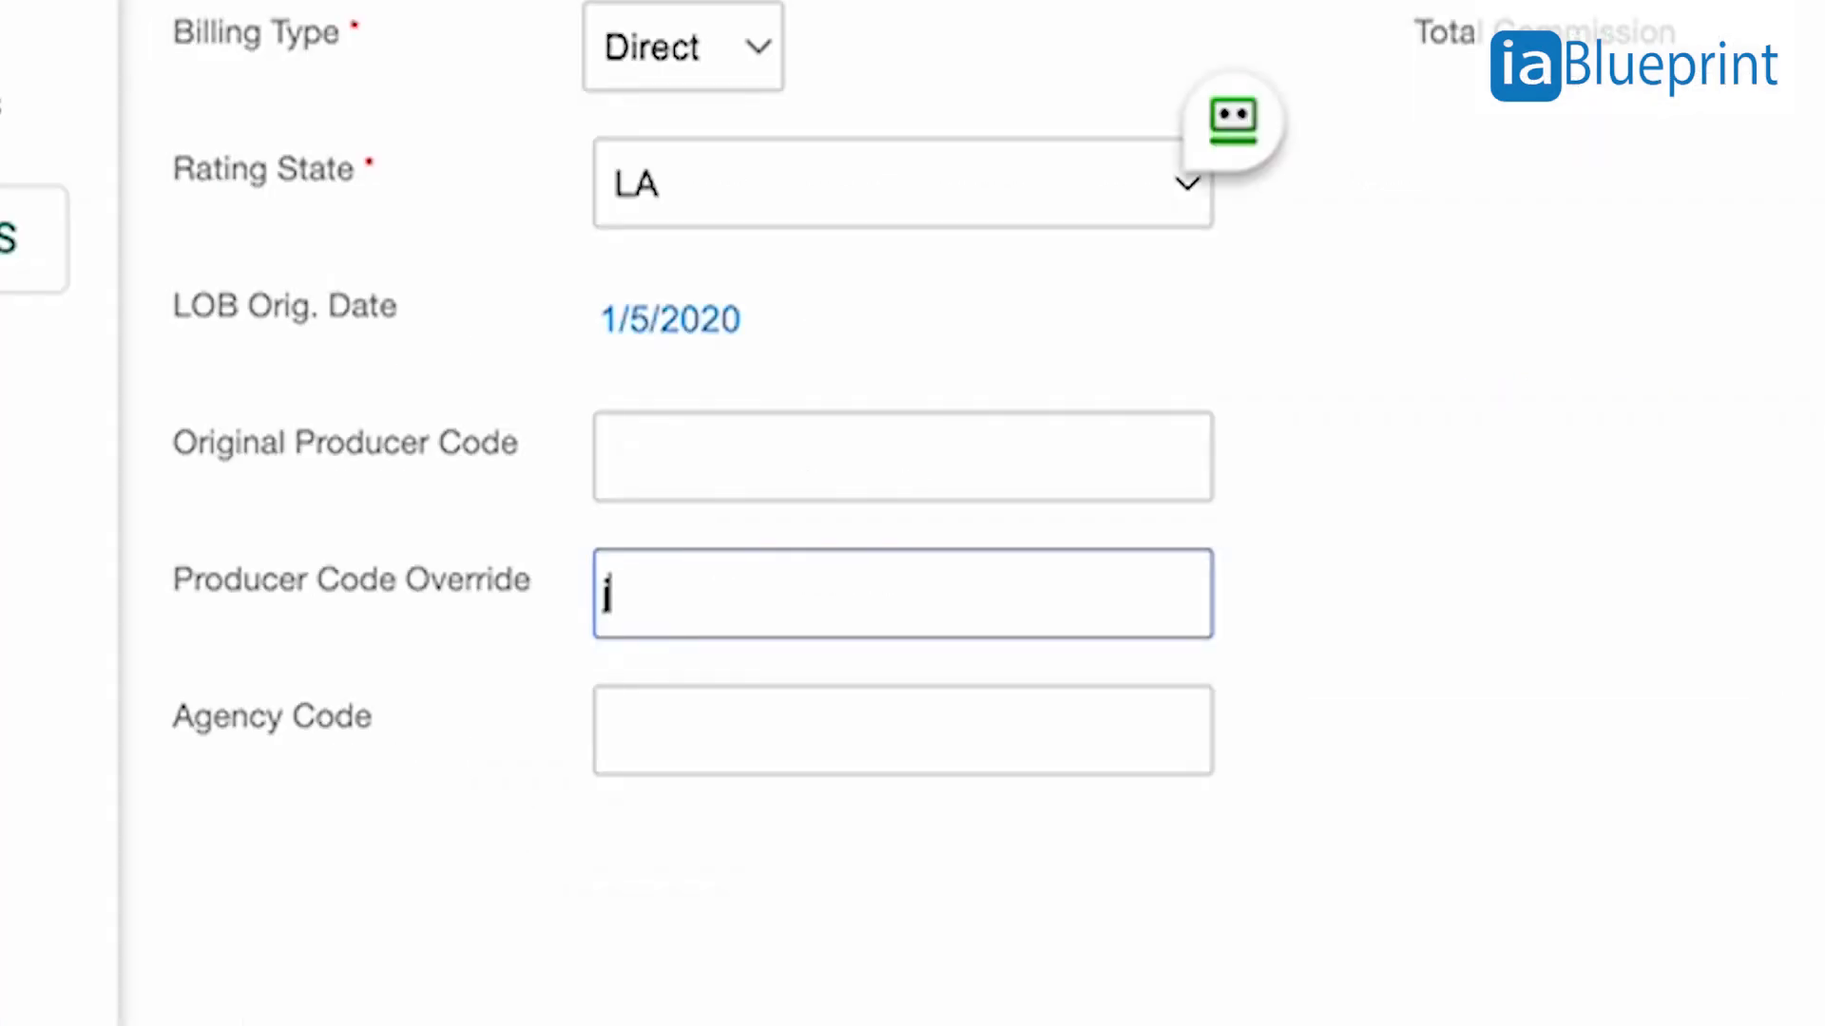
text(s)
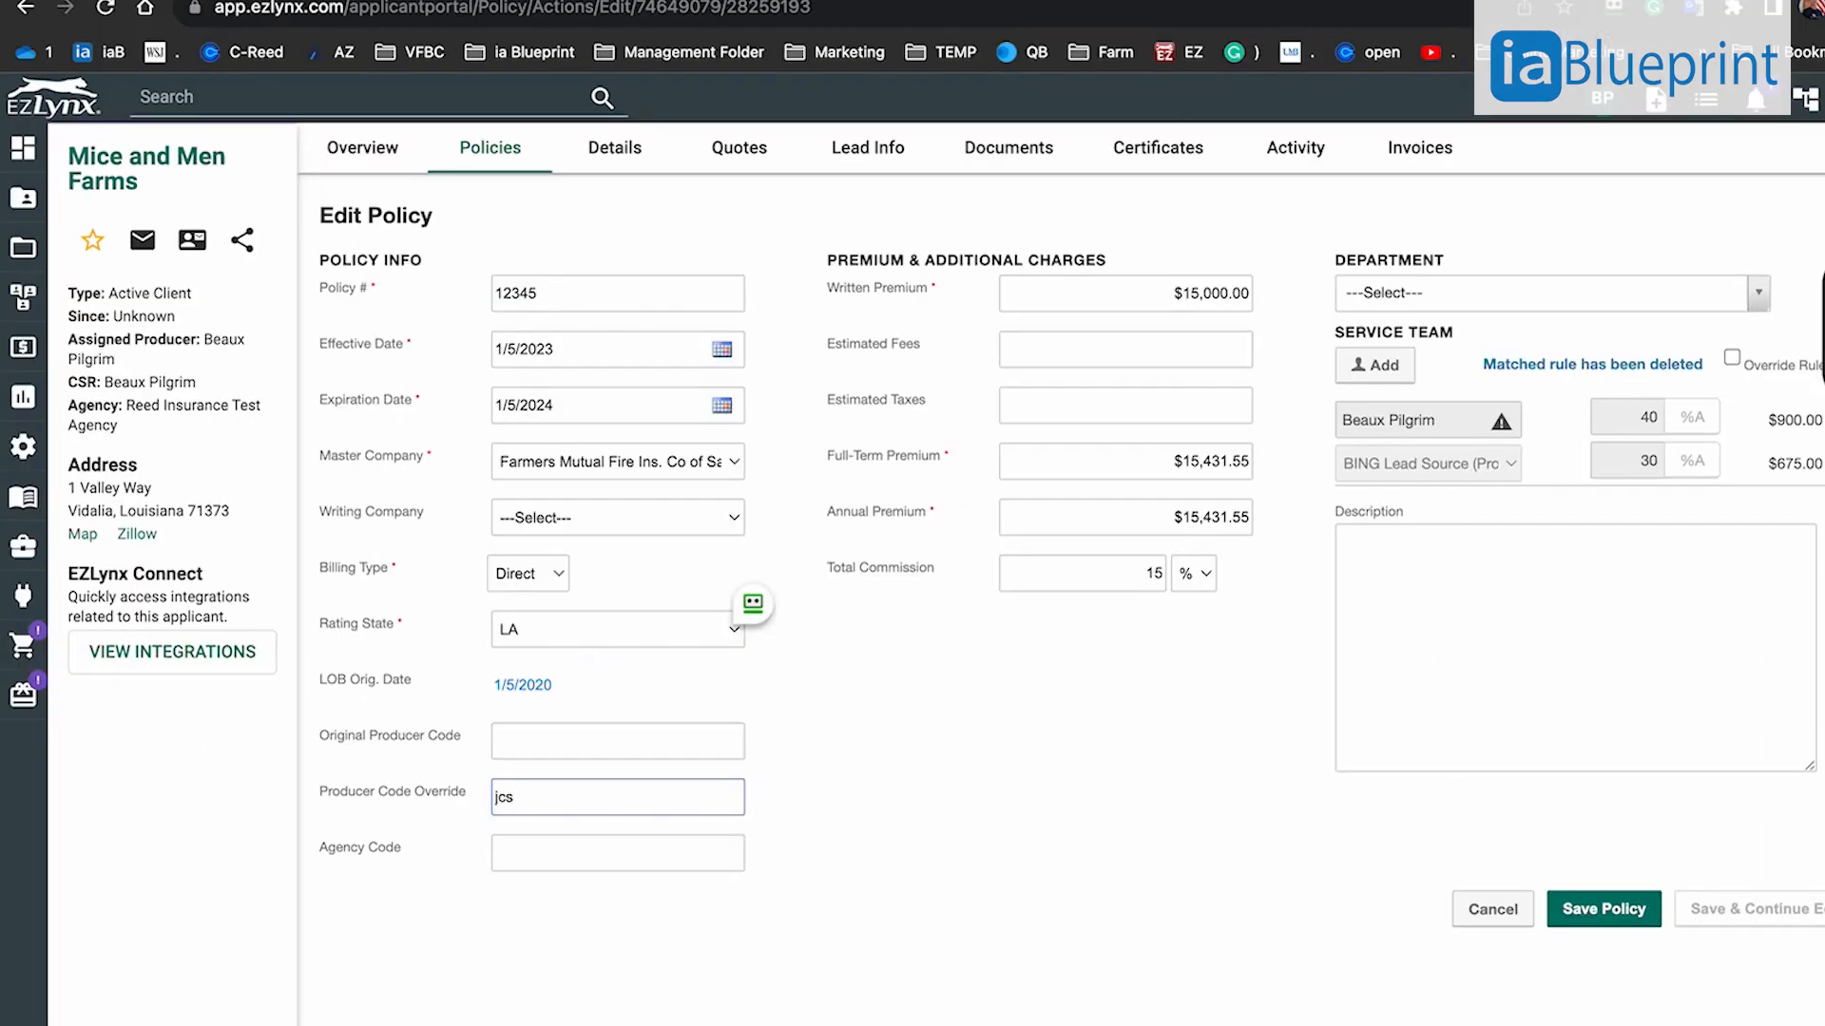
key(Tab)
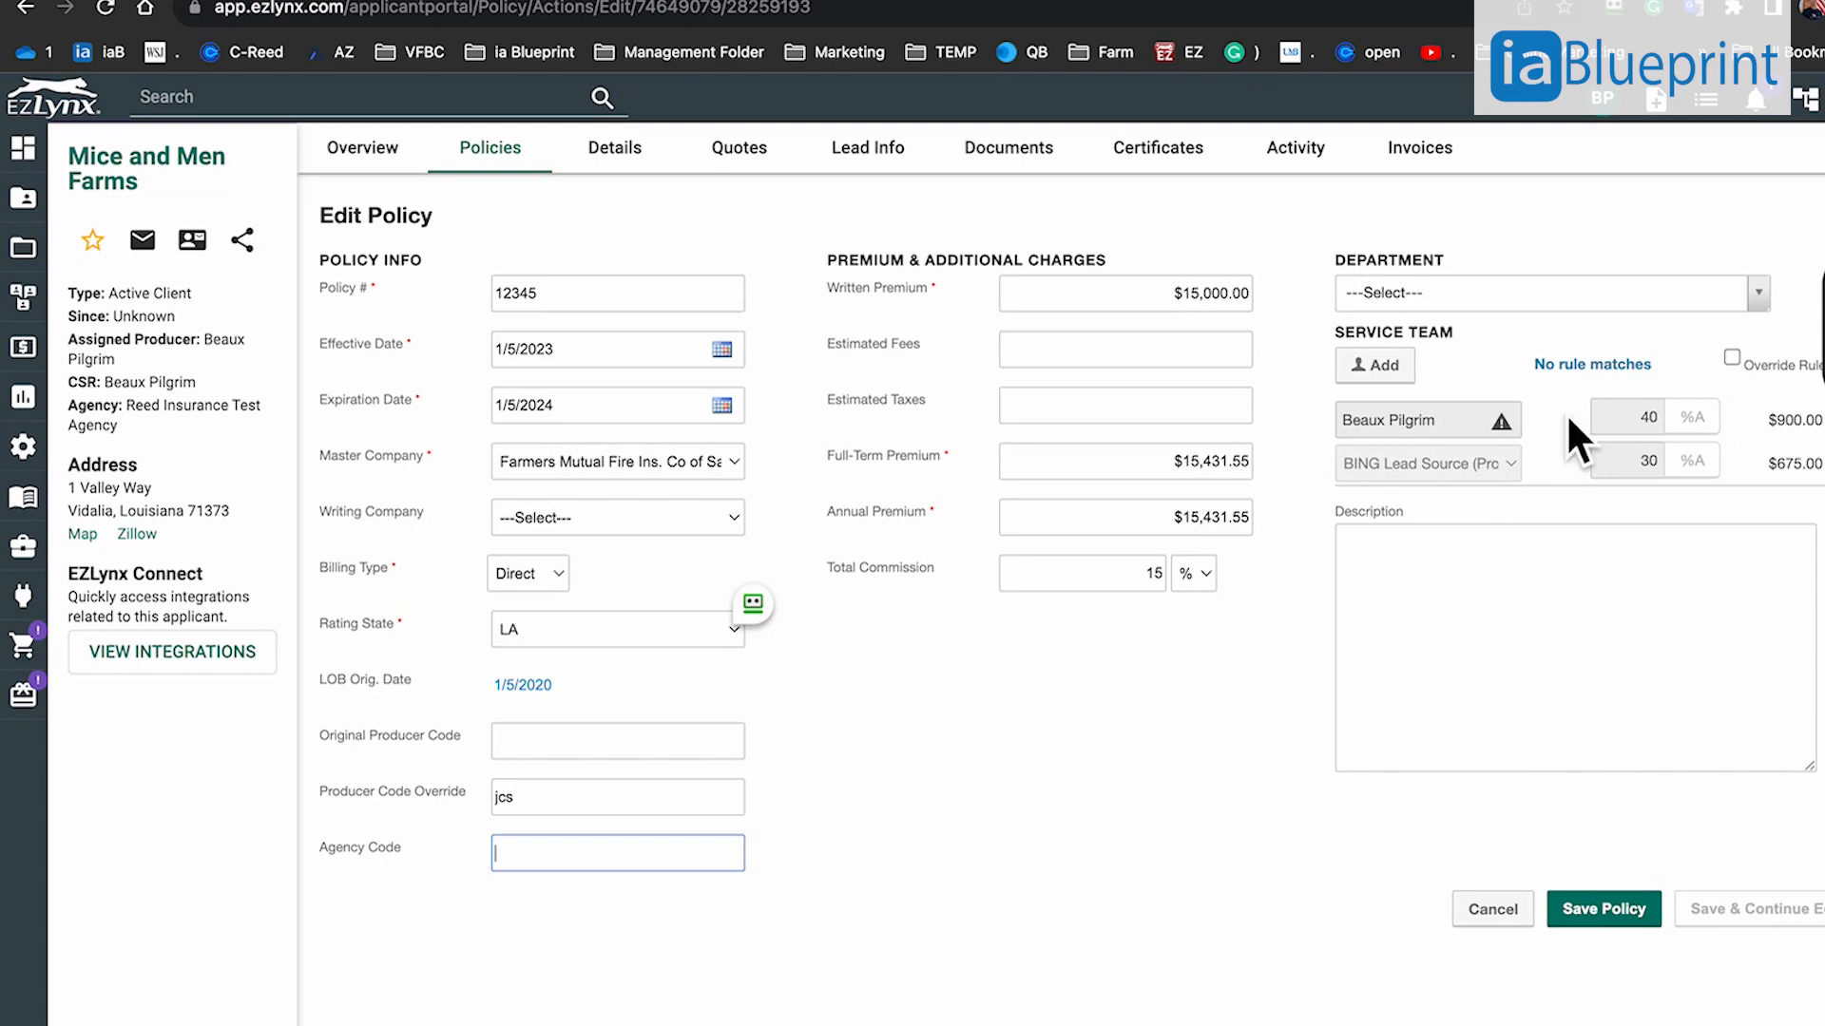
Clear the Producer Code Override, apply the empty value, and enter jcs again to retry the rule match.
click(563, 808)
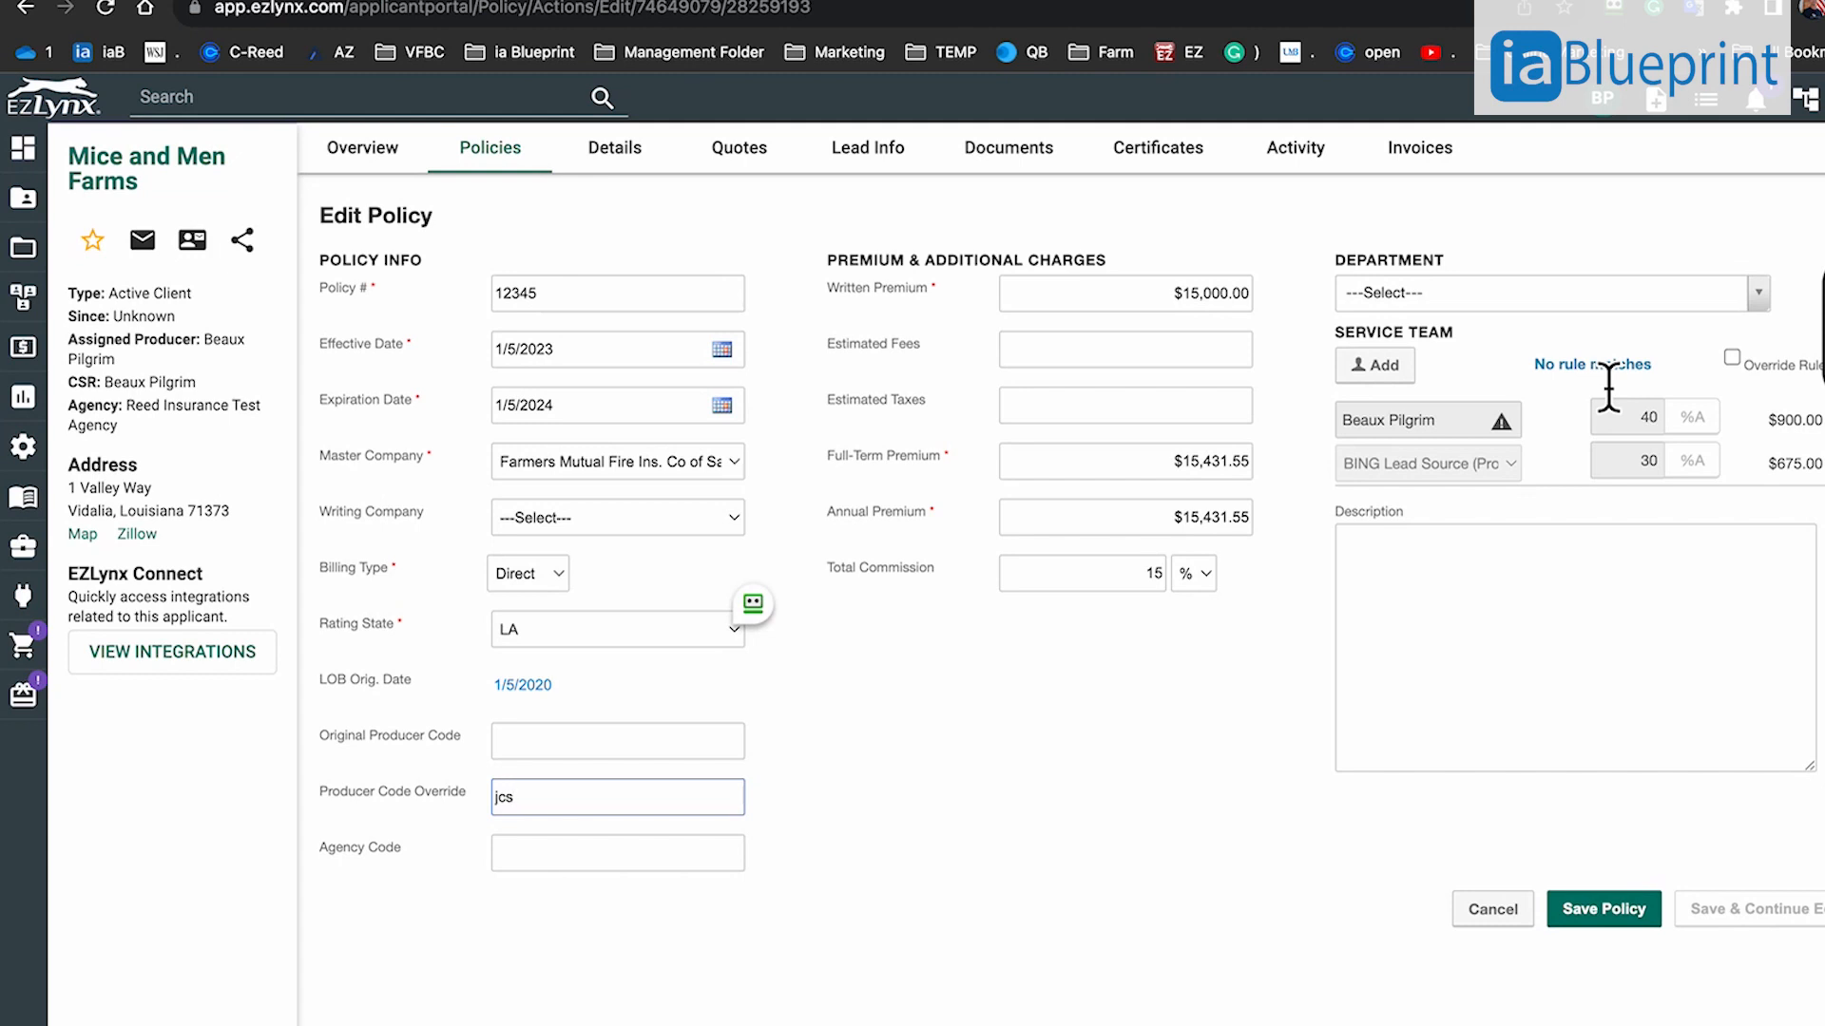
key(BackSpace)
key(BackSpace)
key(BackSpace)
key(Tab)
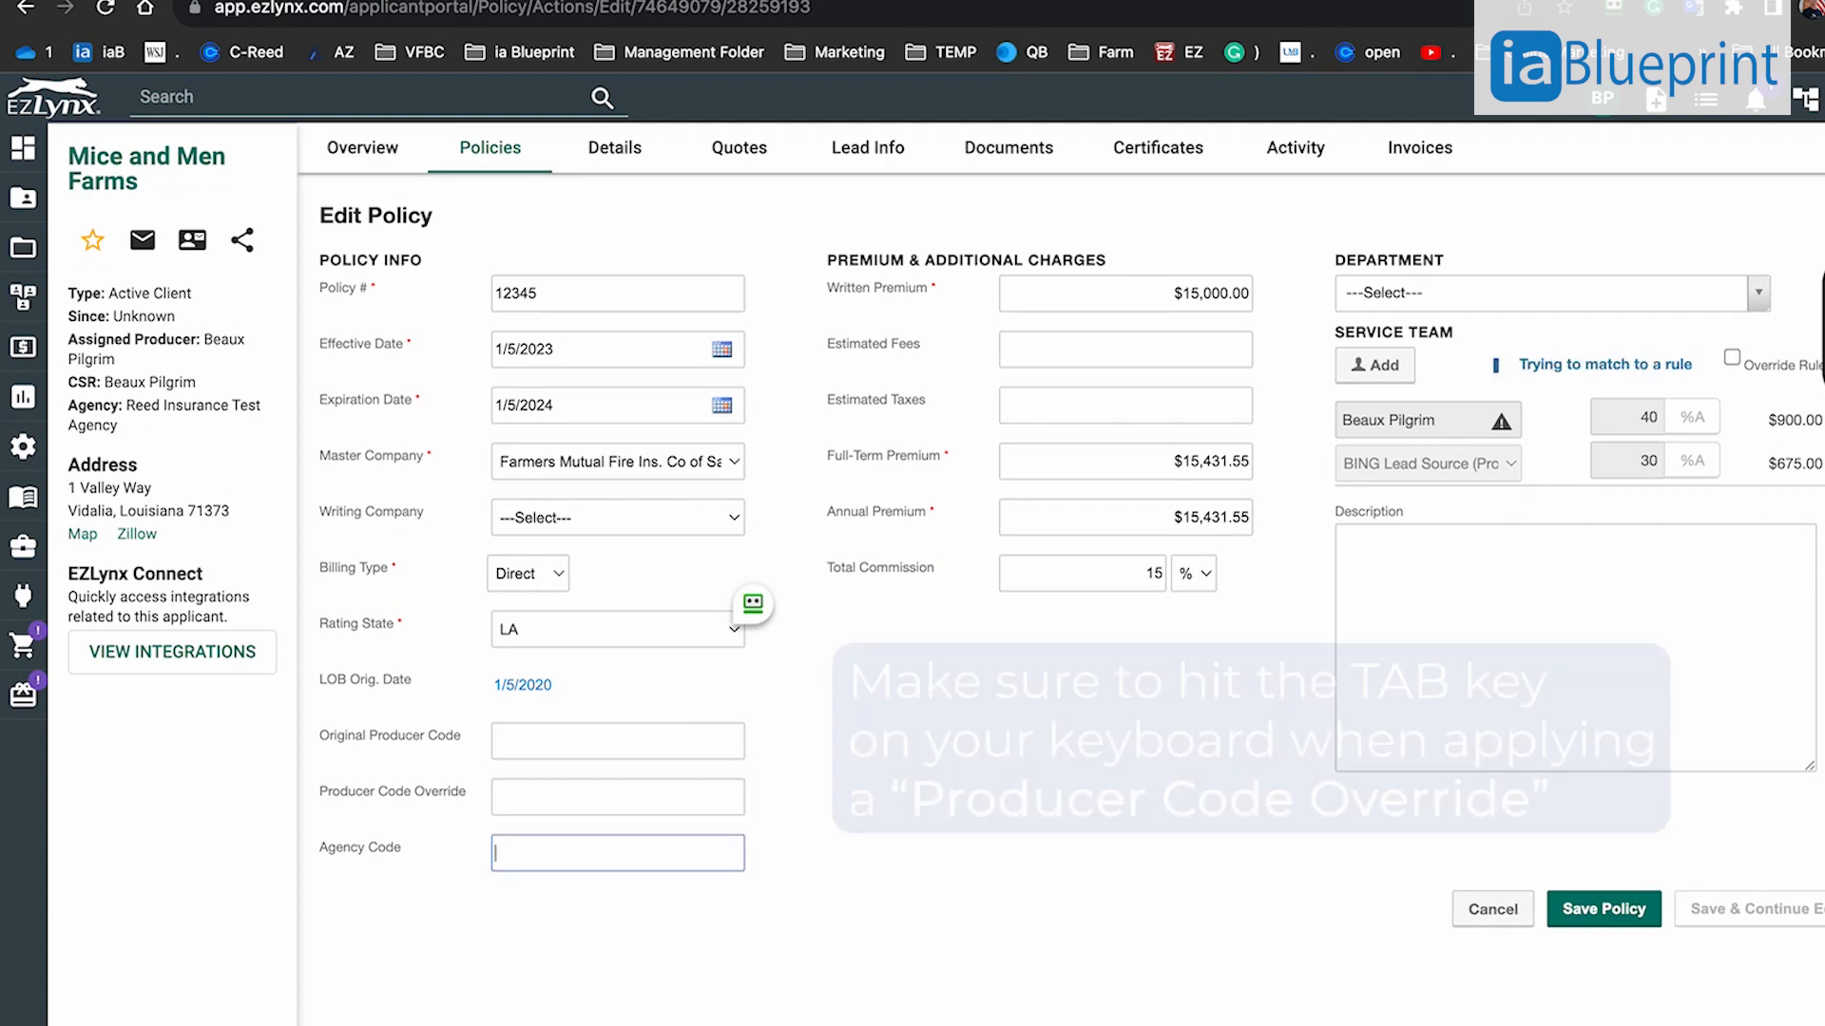
click(563, 808)
text(jcs)
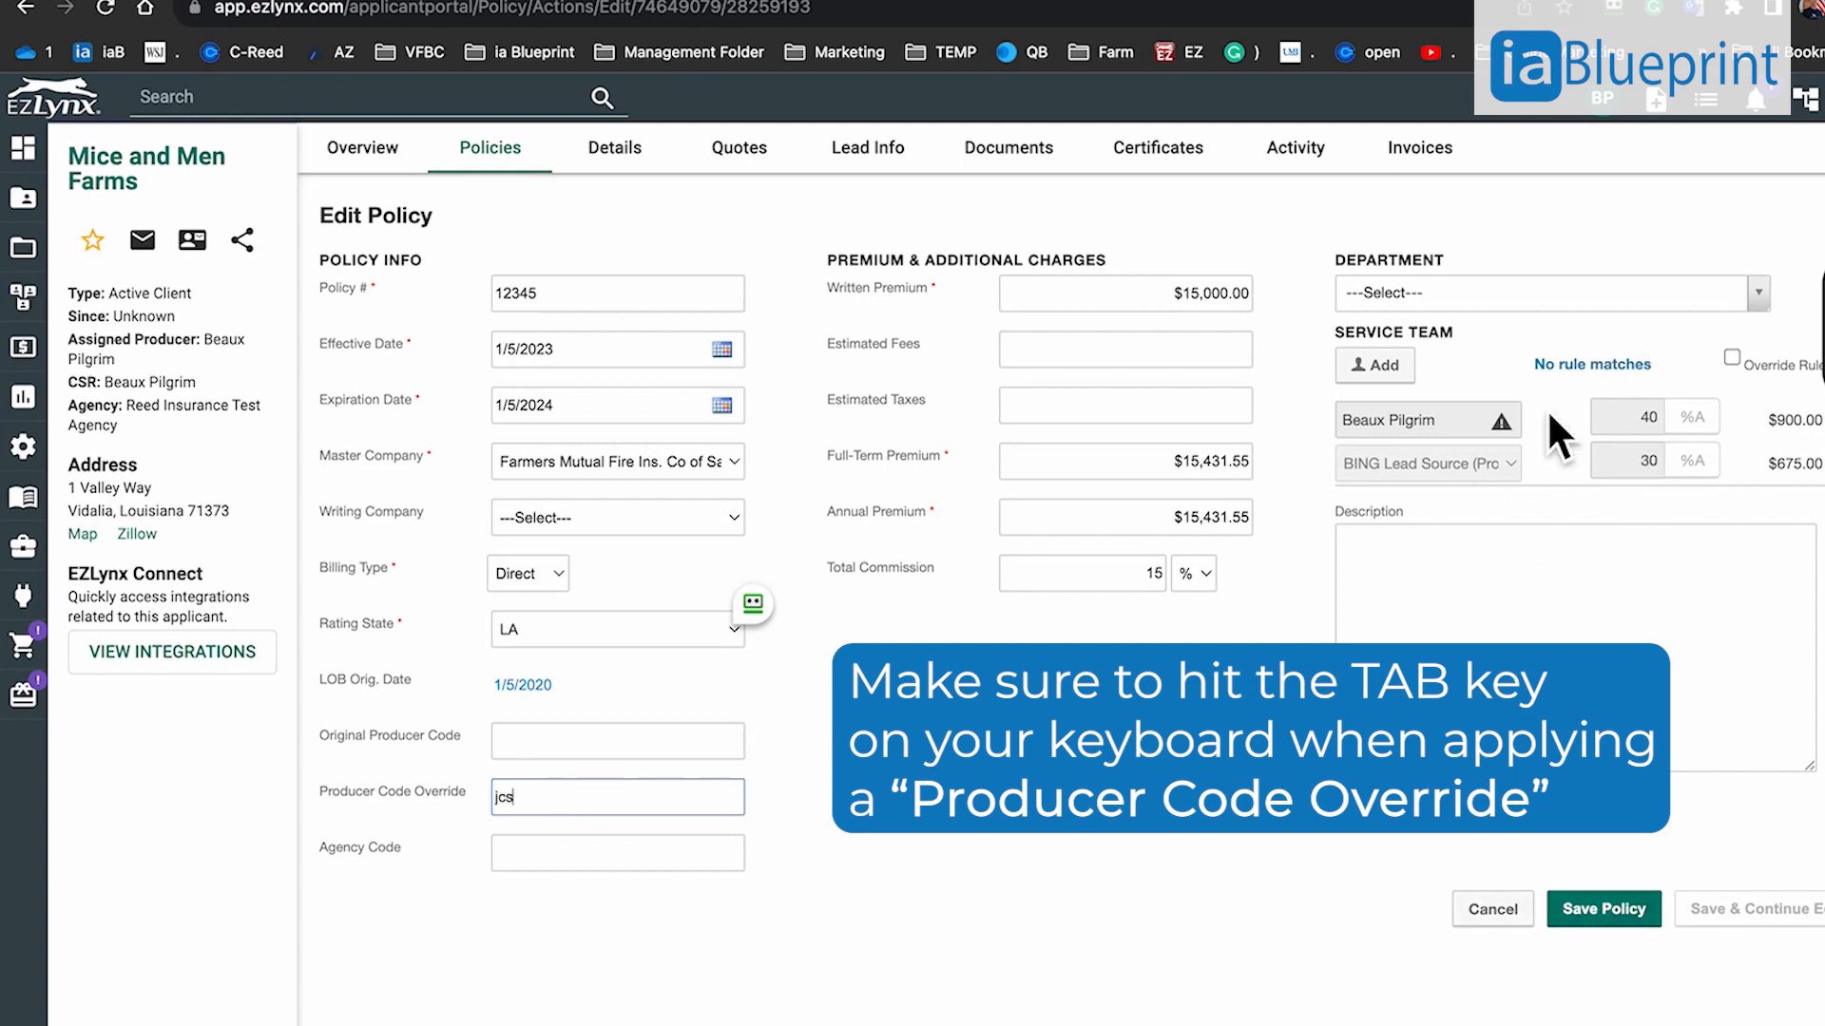
key(Tab)
Retype the final letters cs of the Producer Code Override and reapply the code.
click(546, 810)
key(BackSpace)
key(BackSpace)
text(cs)
key(Tab)
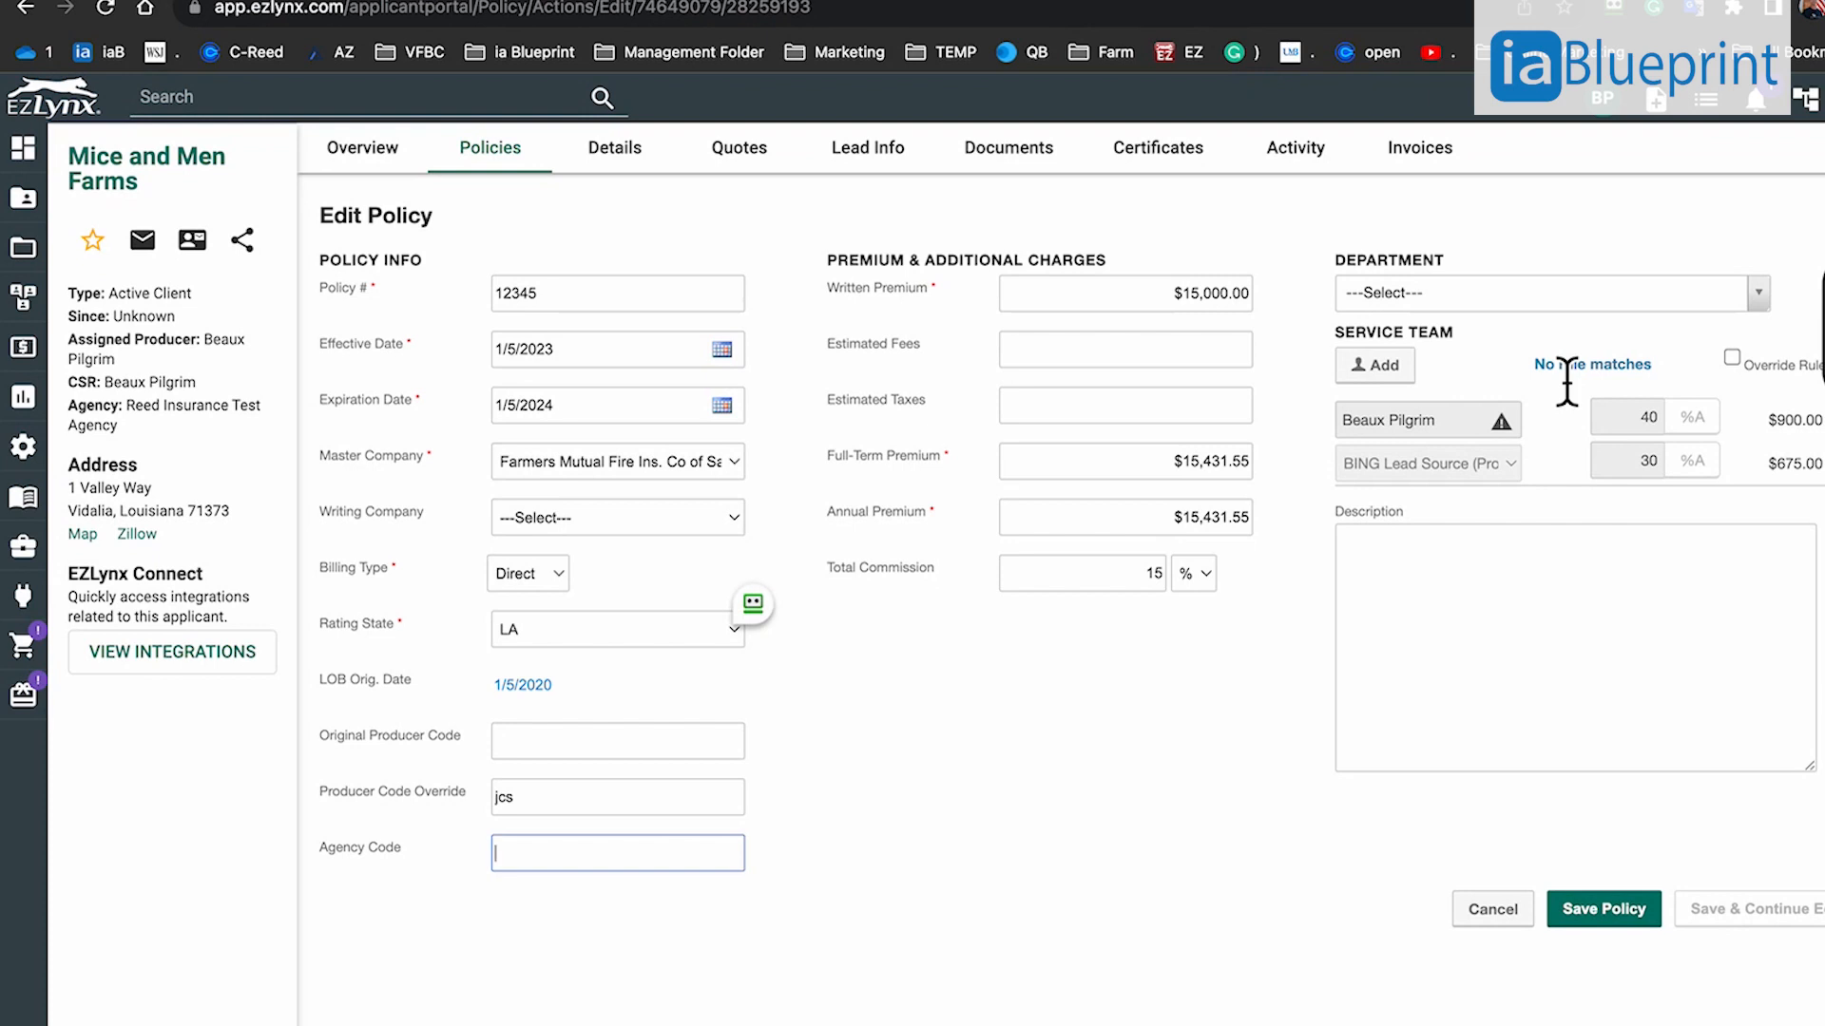
Empty the Producer Code Override, apply the blank field, and re-enter the producer's code.
click(540, 810)
key(BackSpace)
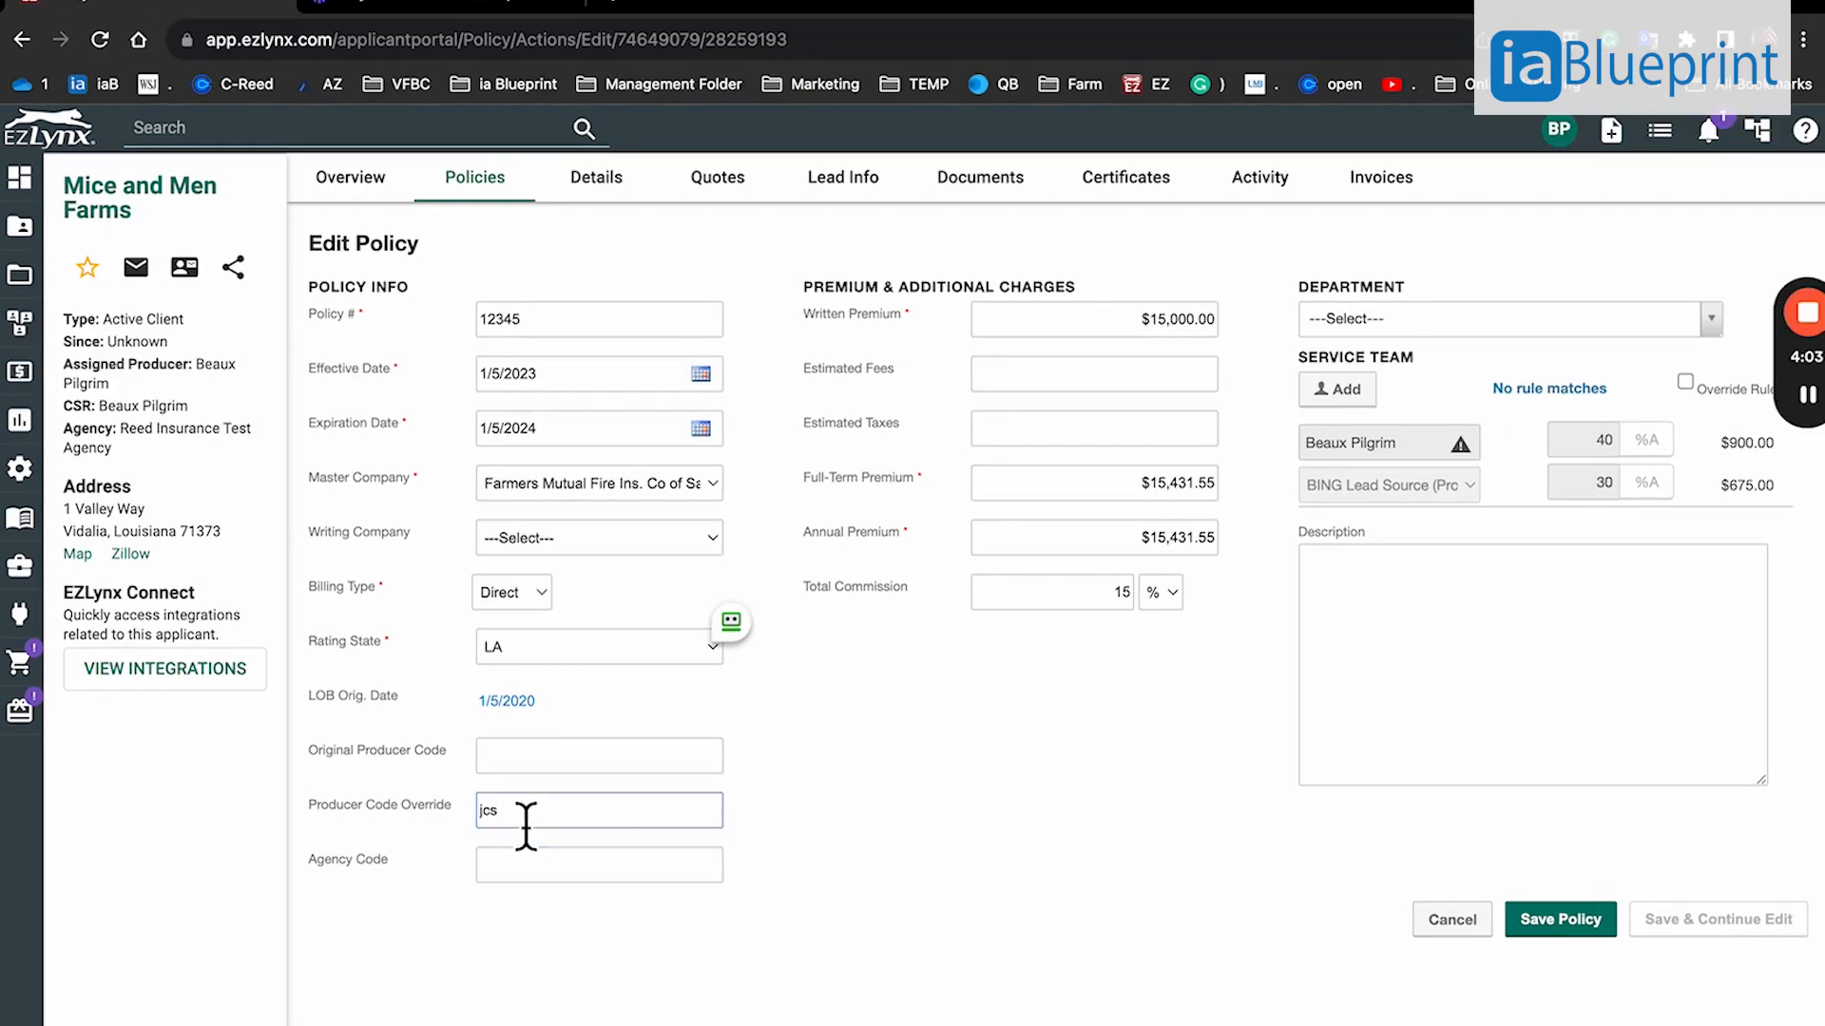
key(BackSpace)
key(BackSpace)
key(Tab)
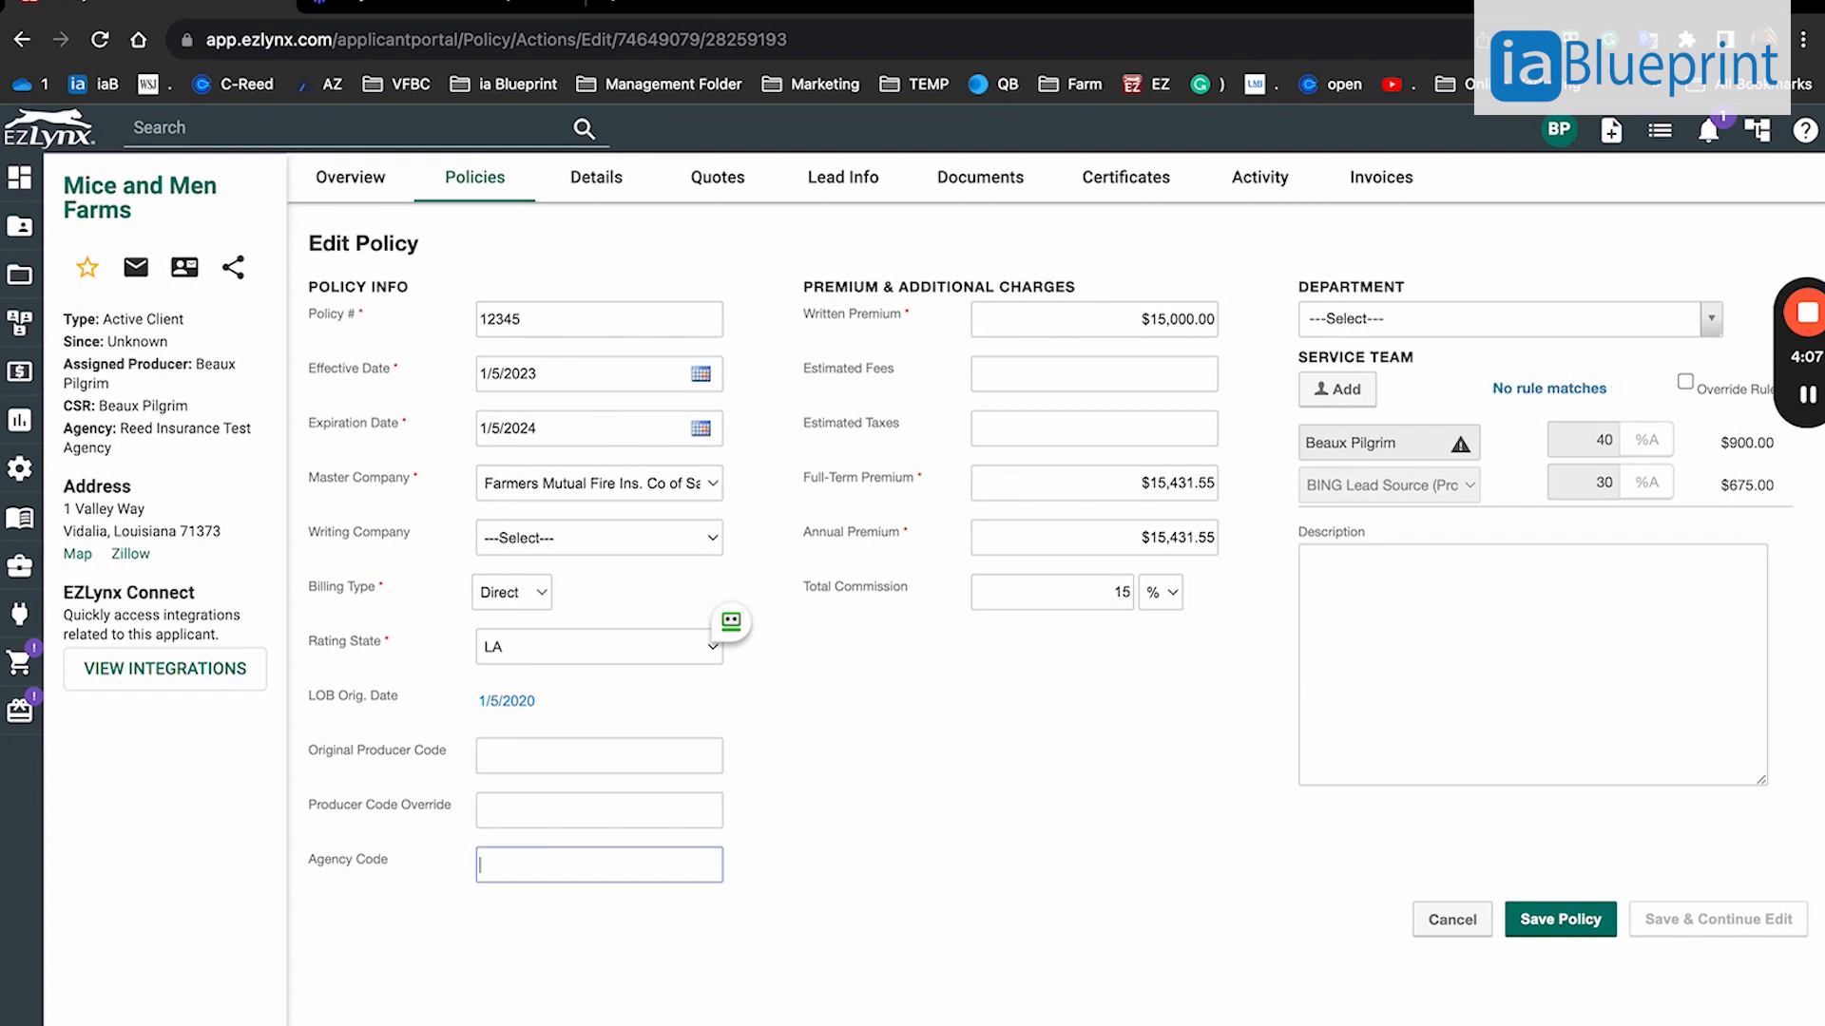
click(521, 823)
text(jds)
key(Tab)
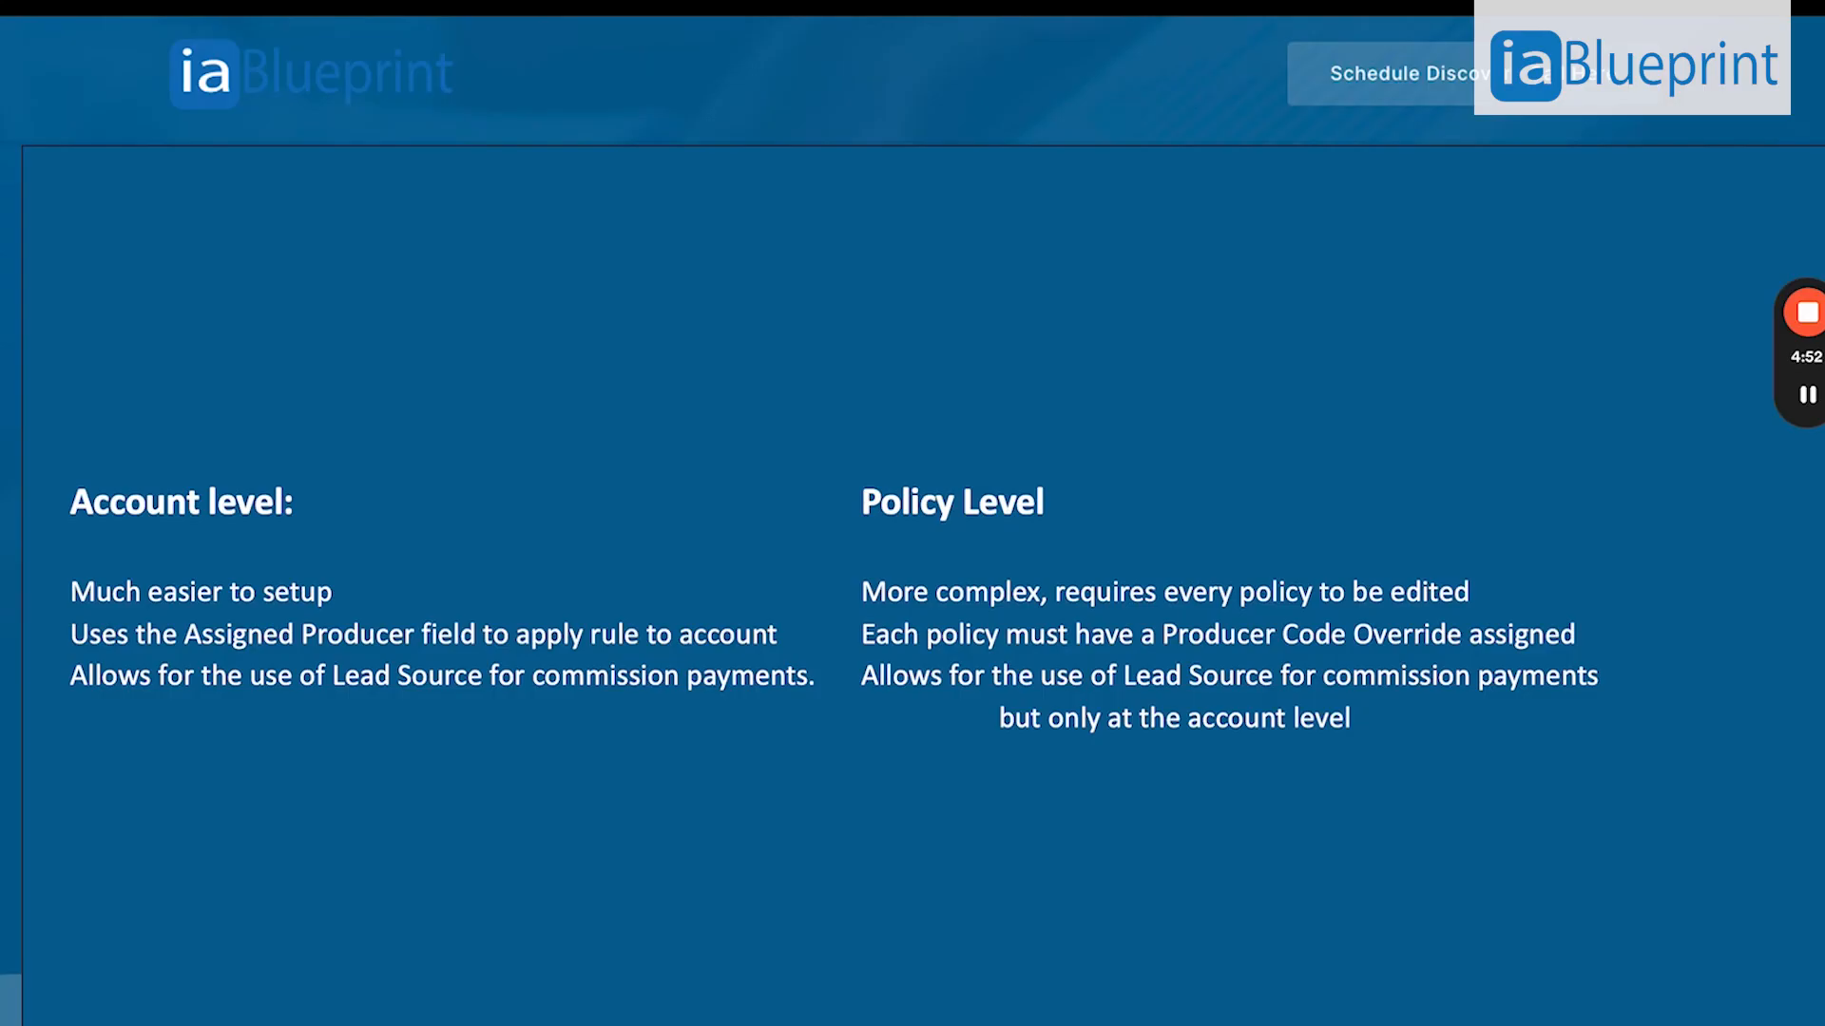
key(Right)
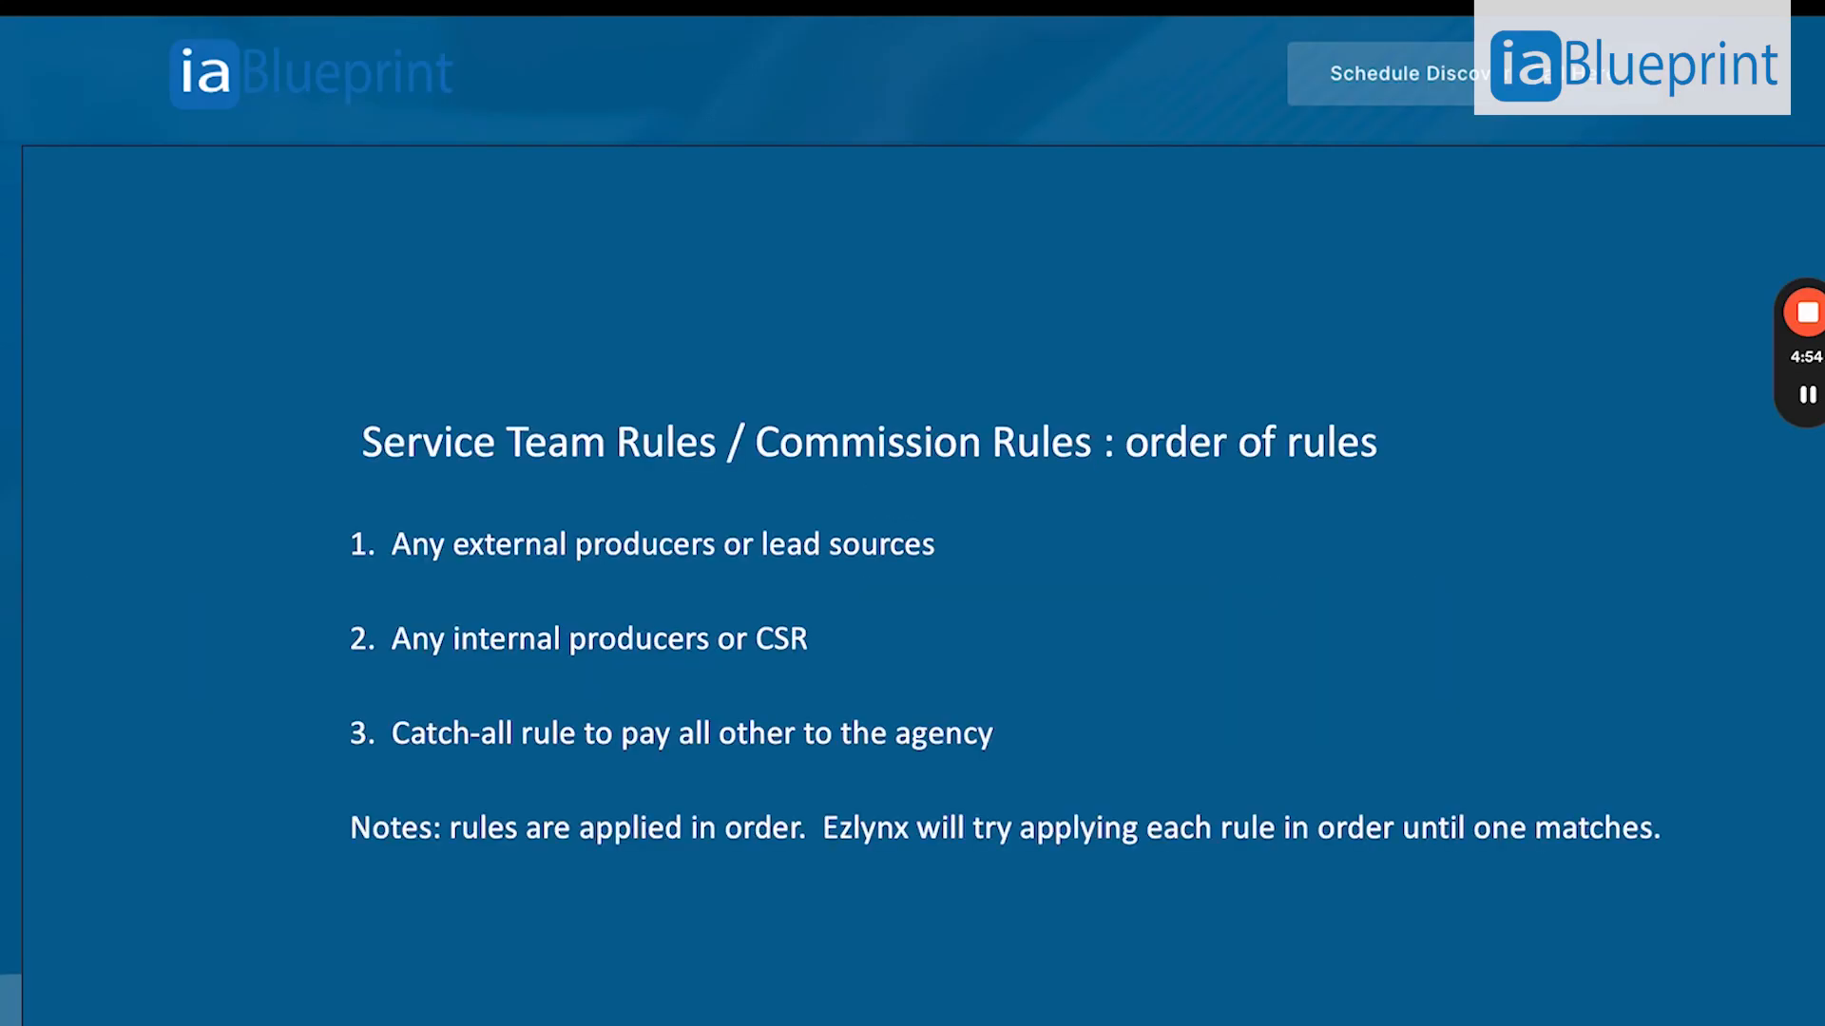